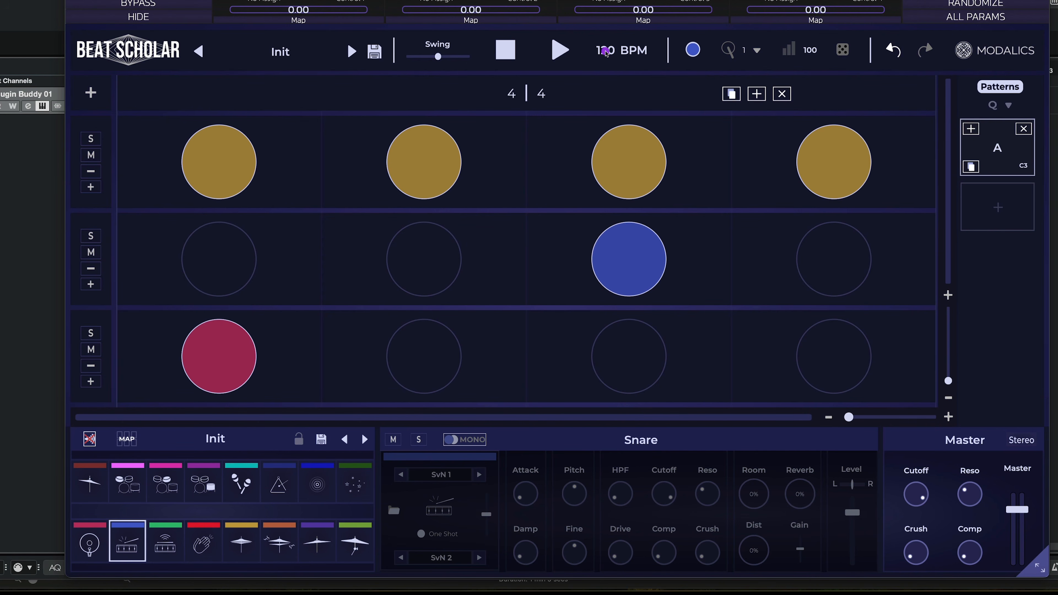
Set the project tempo to 104 BPM.
left_click(1055, 175)
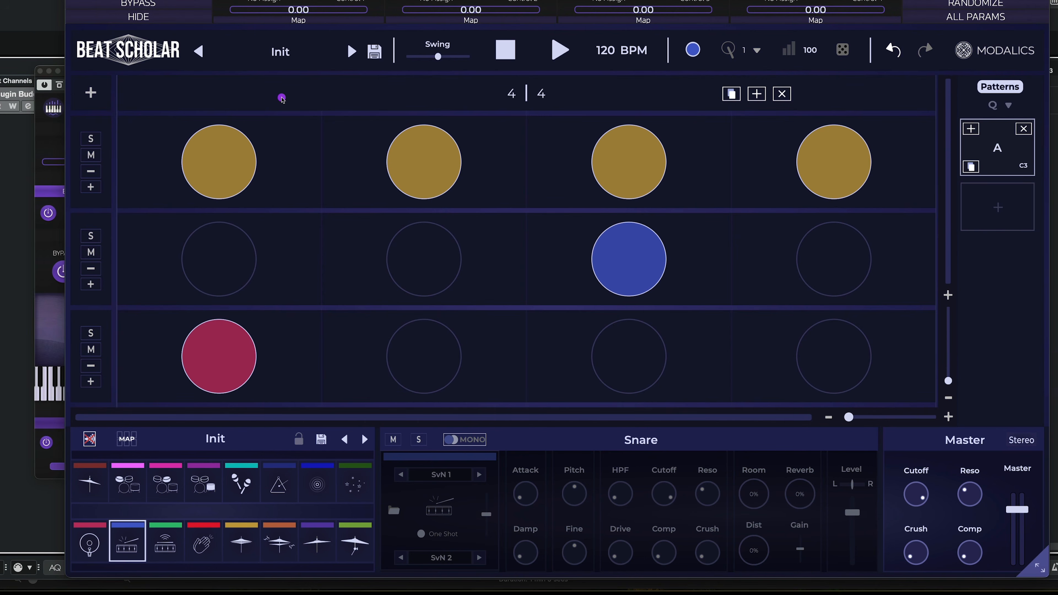
mouse_move(606, 253)
left_mouse_down()
mouse_move(524, 277)
mouse_move(382, 251)
left_mouse_up()
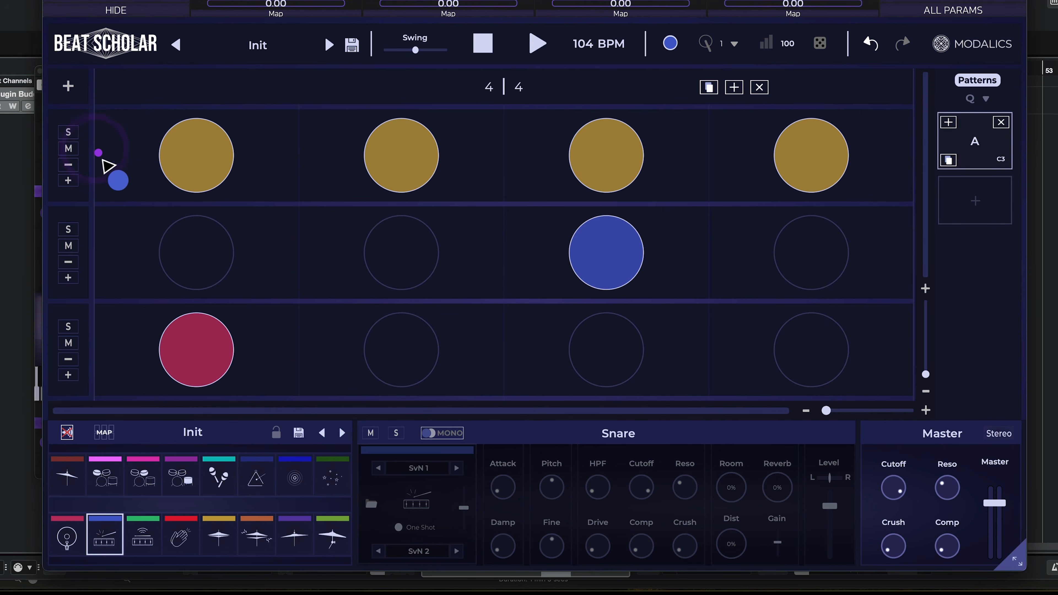
Slice every beat of the hi-hat row into two and fill each second half with a closed hi-hat.
key("2")
left_click(77, 179)
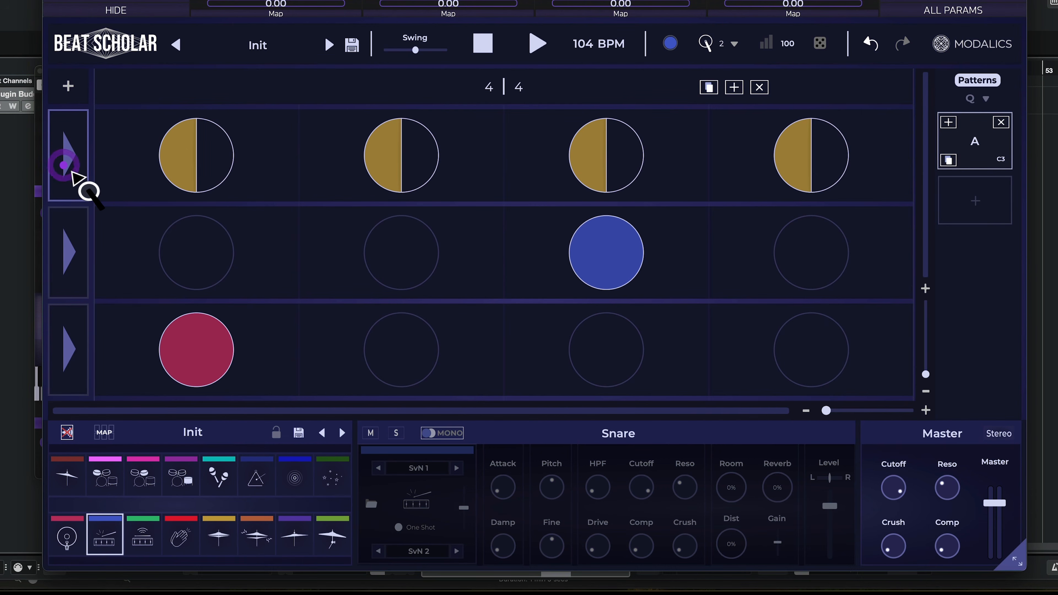
key("g")
left_click(217, 163)
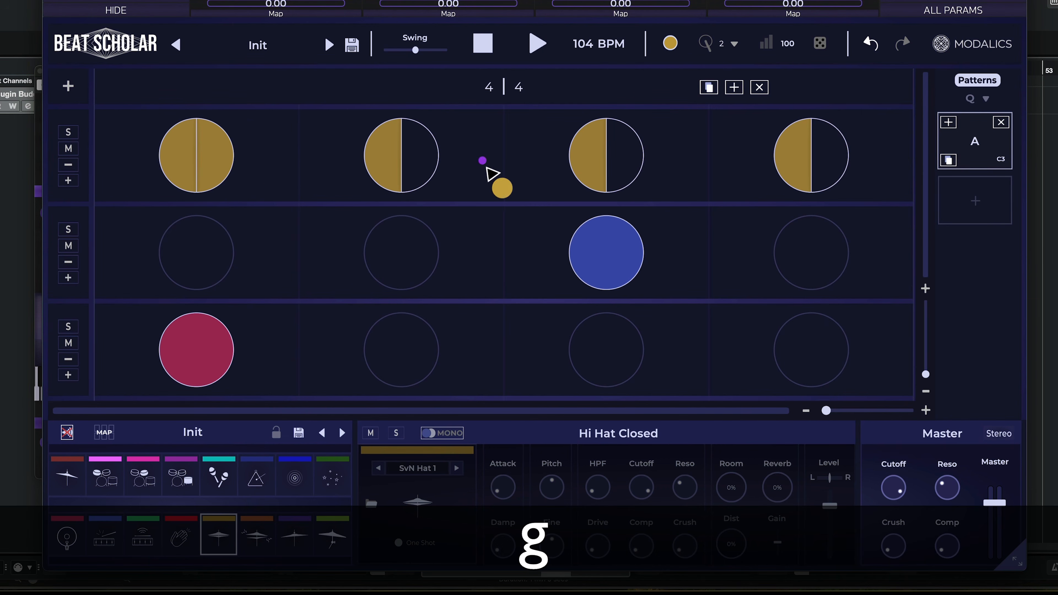
key("alt")
key("v")
left_click_drag(404, 159, 829, 148)
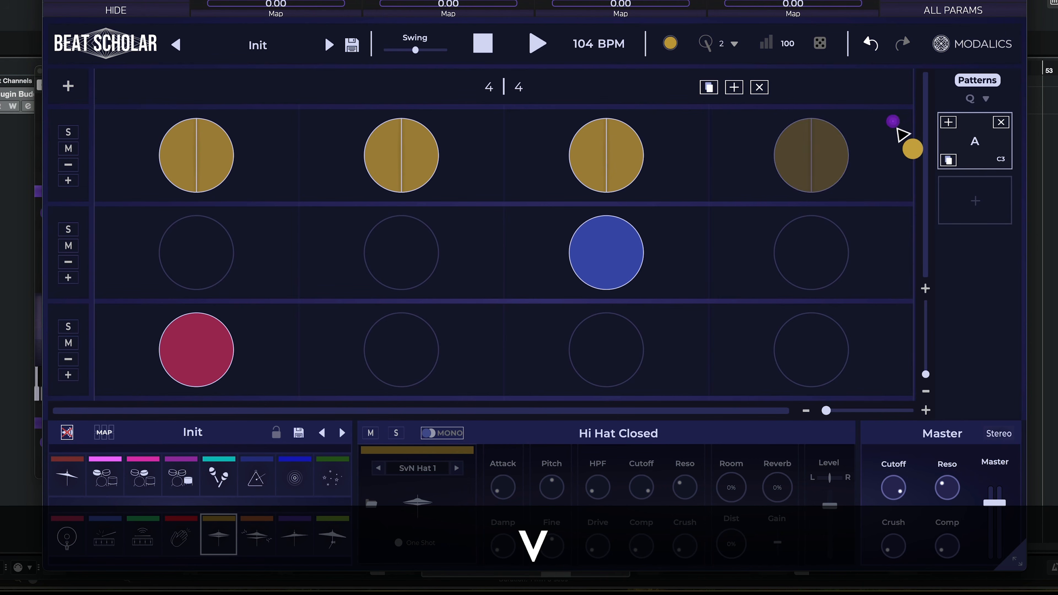
Lower the velocity of the first beat's second hi-hat hit, copy that beat over the other three and start playback.
key("alt")
left_click_drag(223, 169, 219, 215)
key("alt+c")
left_click(217, 176)
key("v")
left_click_drag(392, 164, 875, 135)
key("space")
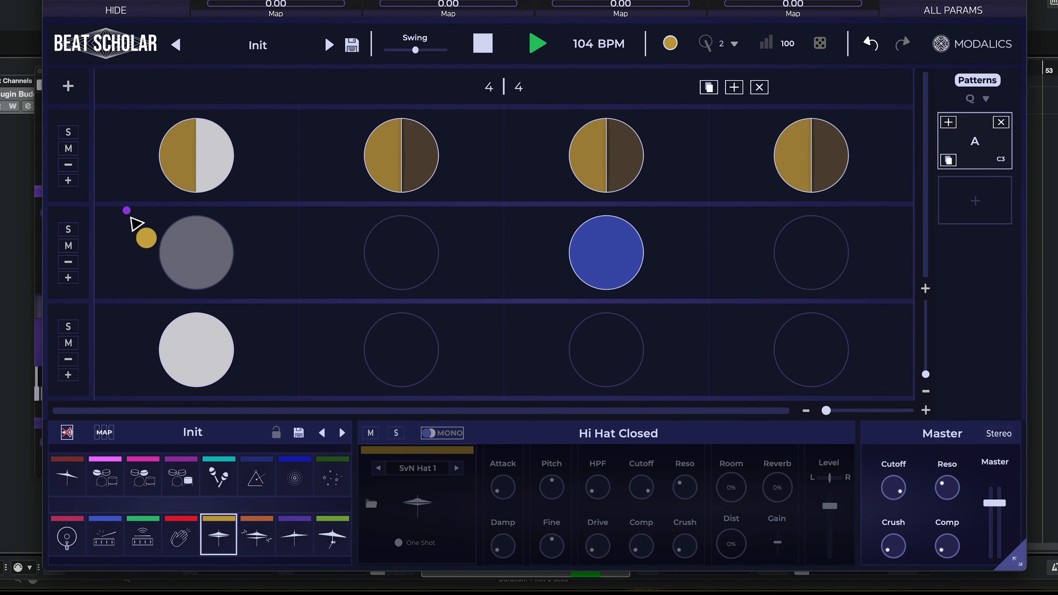
Slice the hi-hat row into four per beat, fill the first beat with hits of varied velocity and copy it to the other beats.
left_click(79, 181)
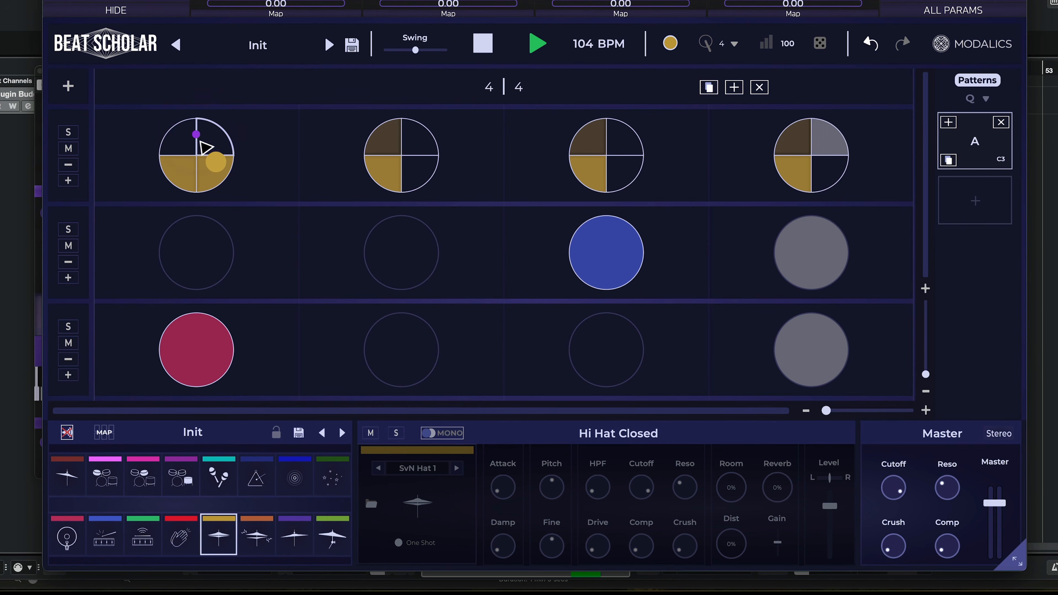
key("alt")
left_click_drag(208, 164, 207, 232)
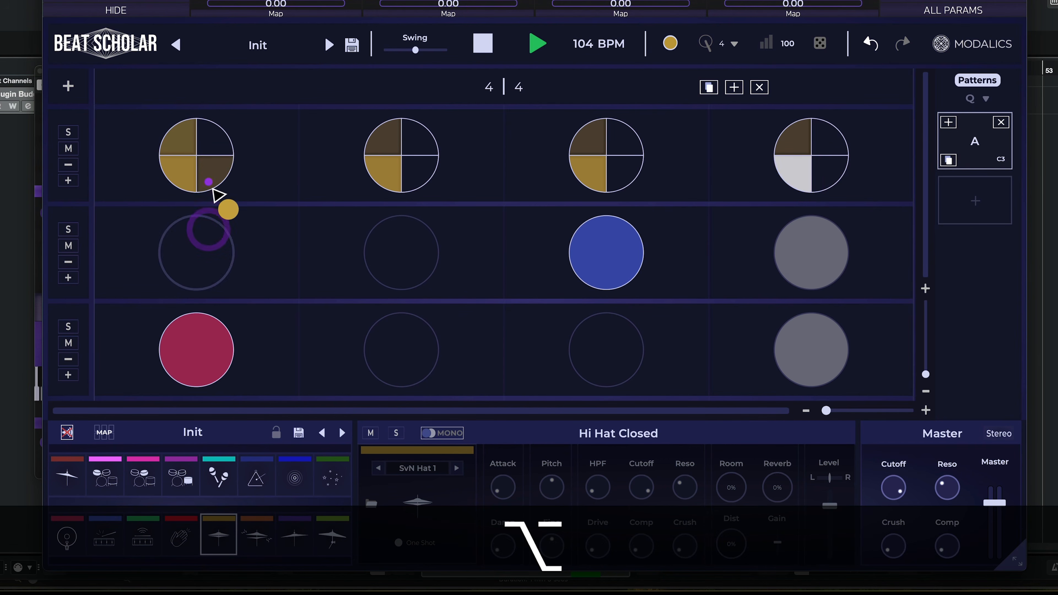
left_click(209, 153)
key("alt+c")
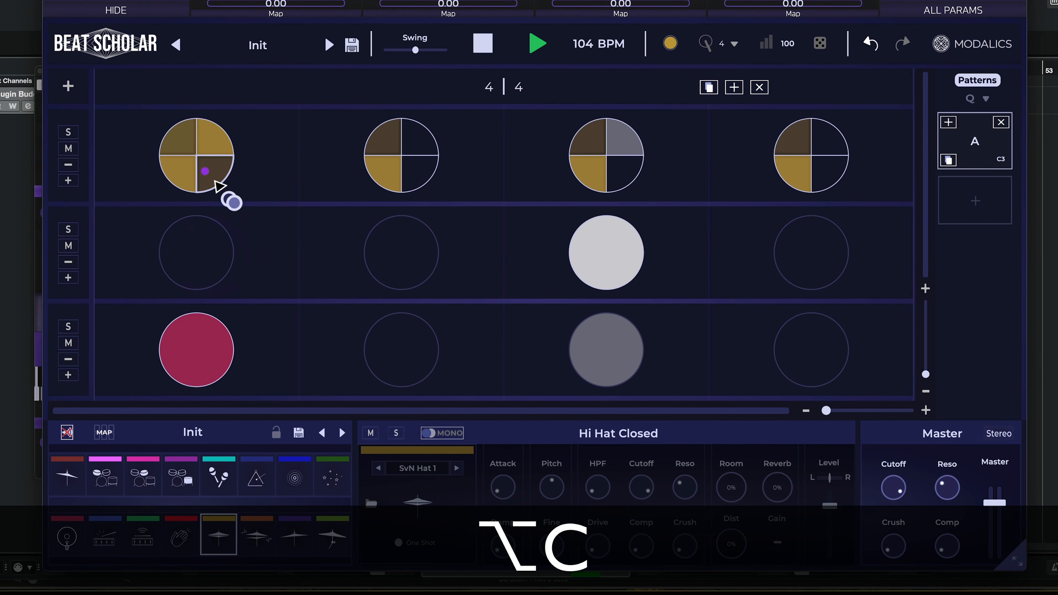
key("v")
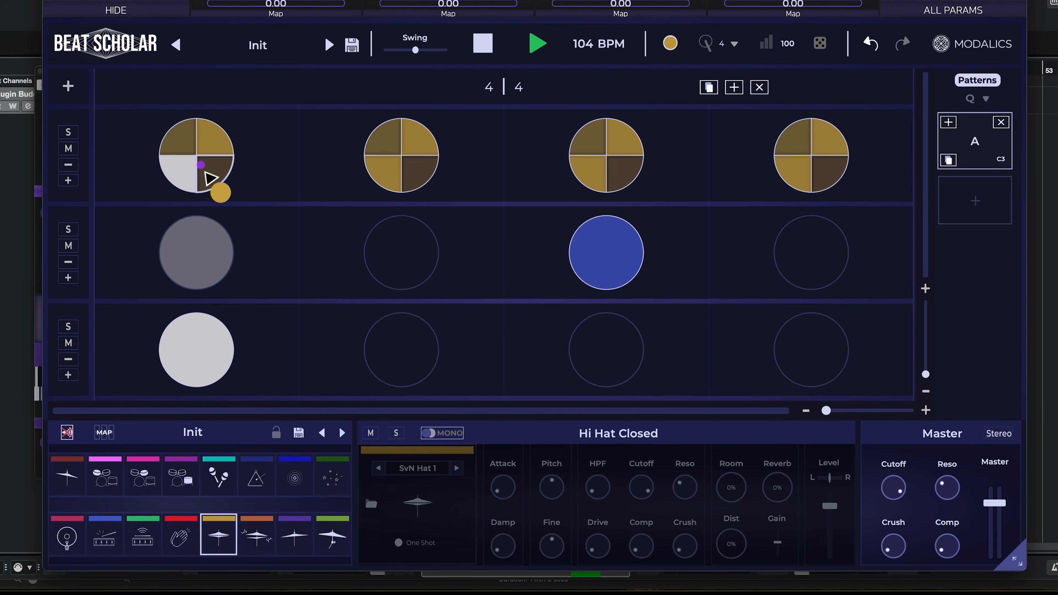
Try slicing a hi-hat beat into eight hits of alternating velocity, copy and paste it, and play the pattern.
key("8")
left_click(211, 175)
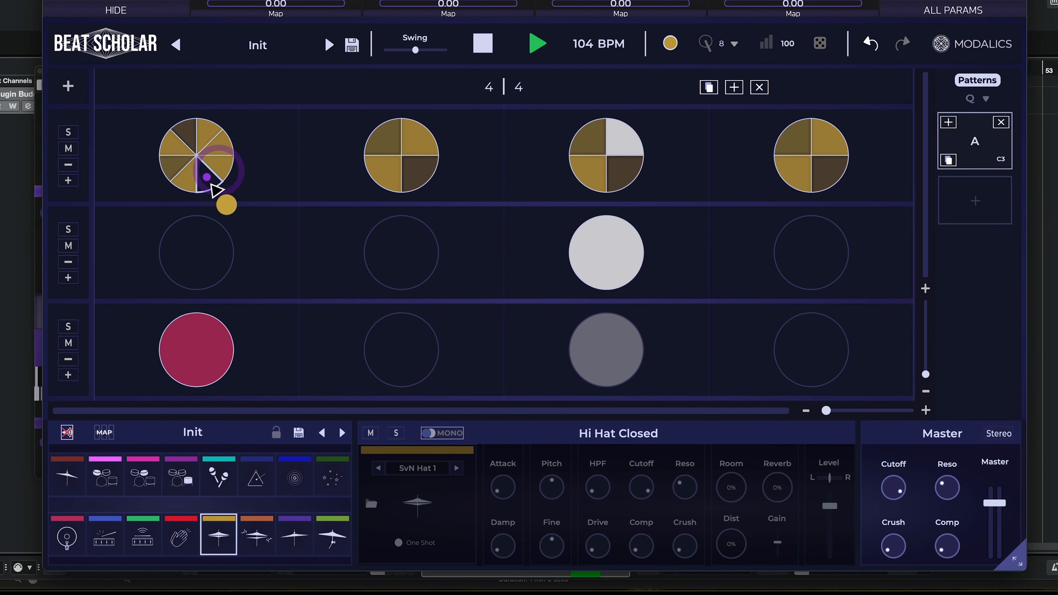
key("alt")
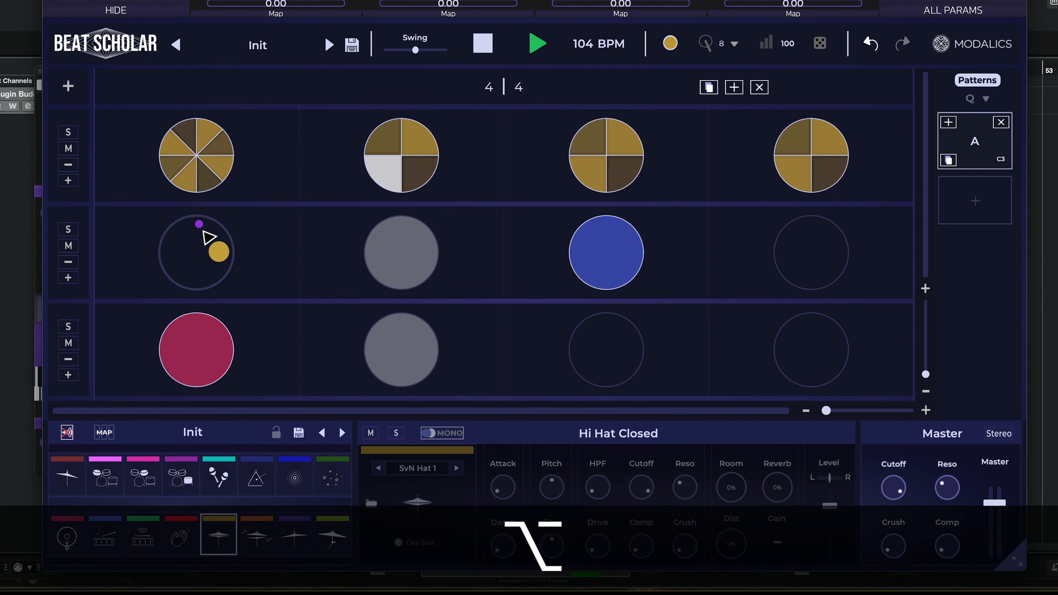
key("c")
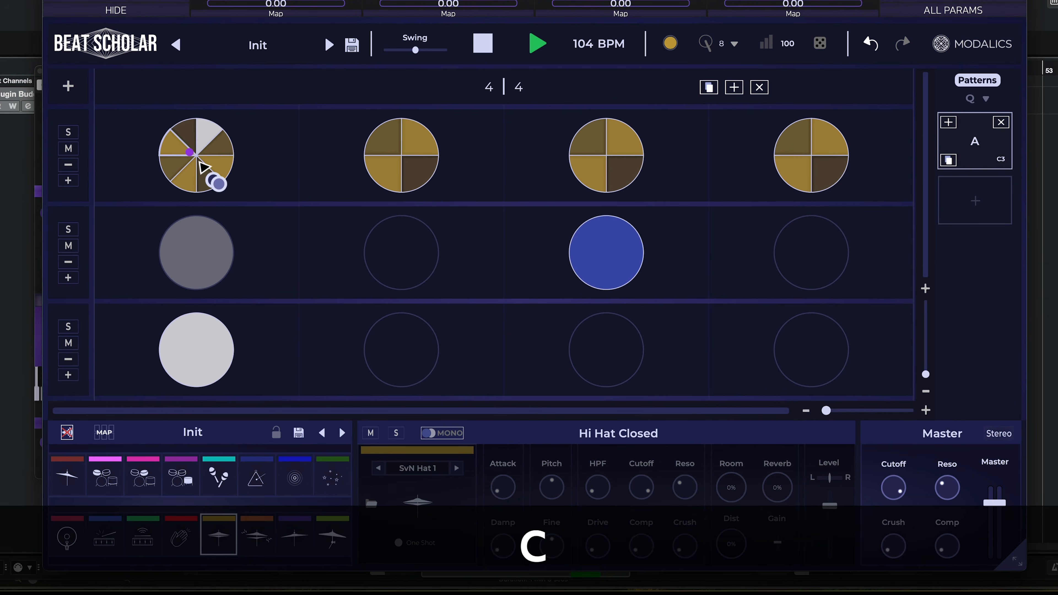
key("v")
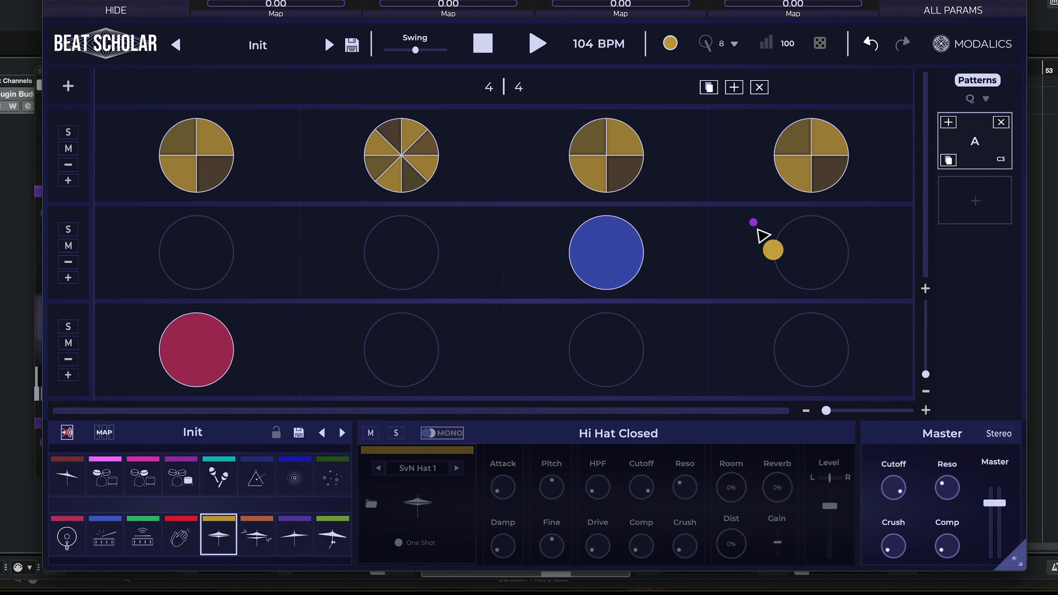
key("space")
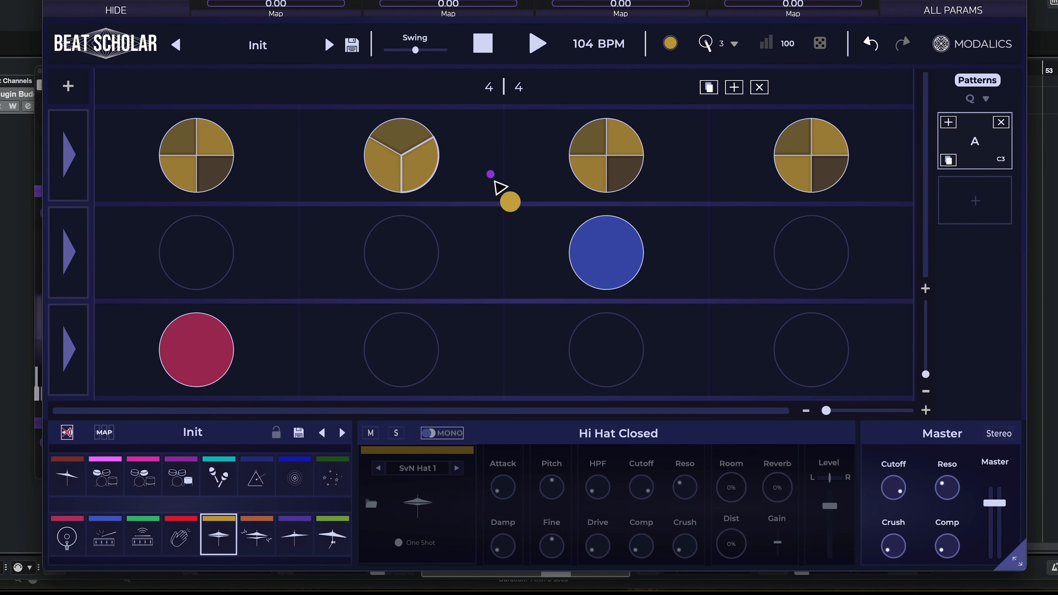
Slice the fourth hi-hat beat into three hits, the middle one softer, and play the pattern.
key("space")
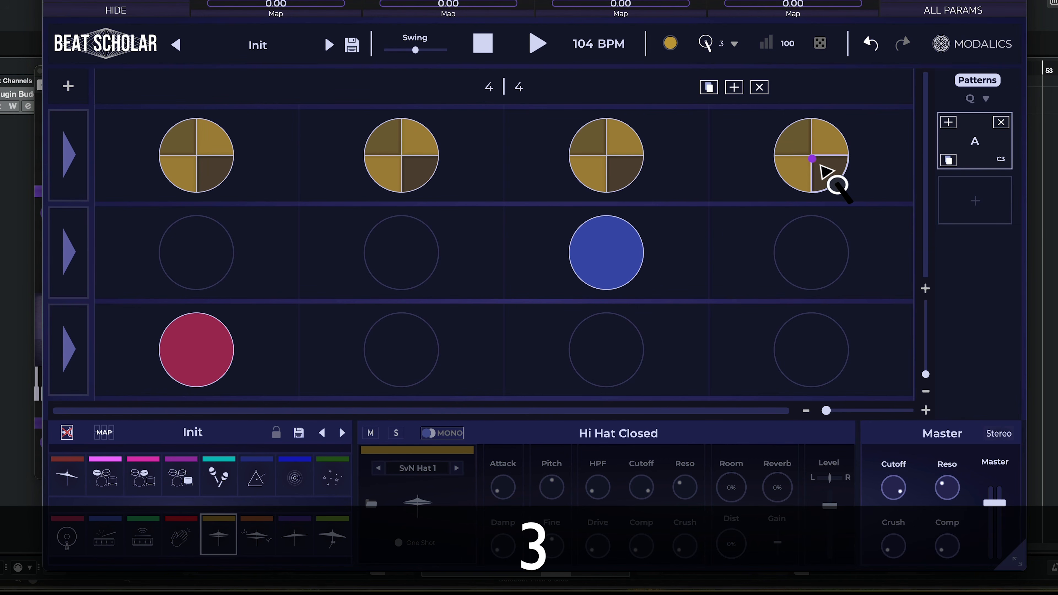
left_click_drag(821, 165, 827, 302)
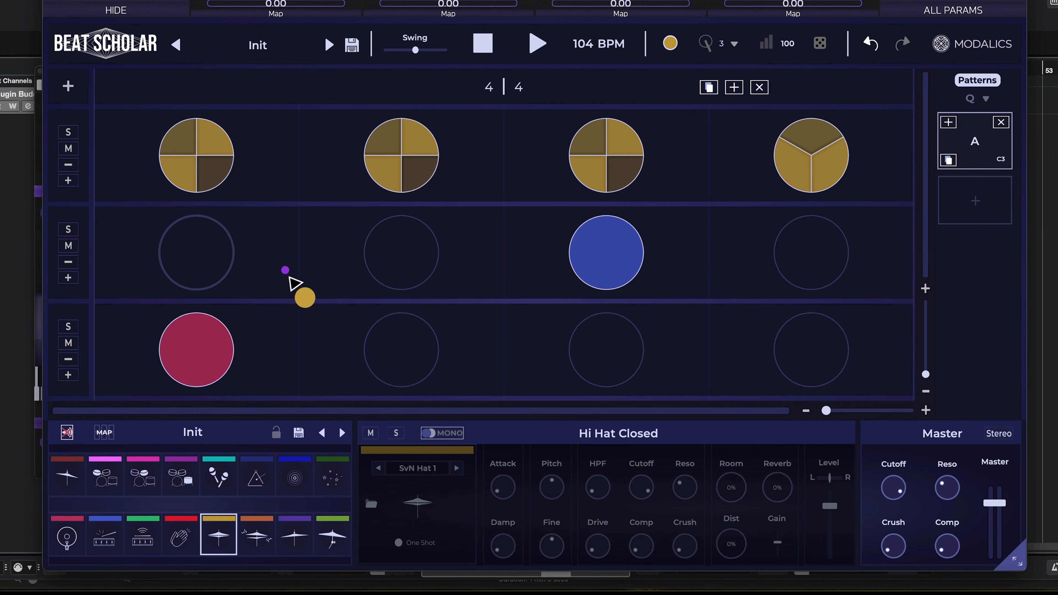
key("space")
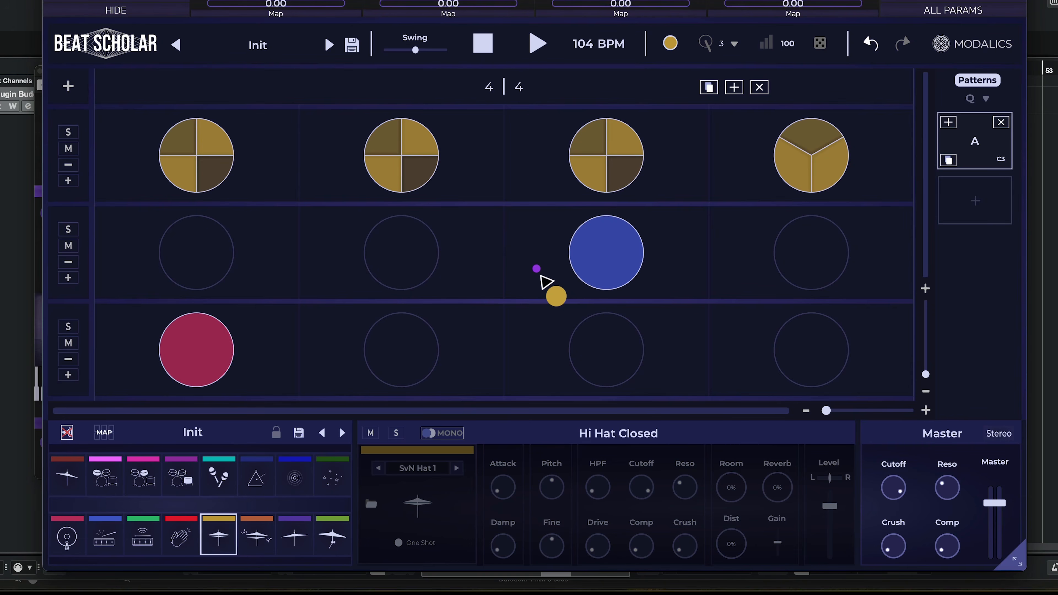
Slice the second and third hi-hat beats into three filled hits each and play back the pattern.
key("3")
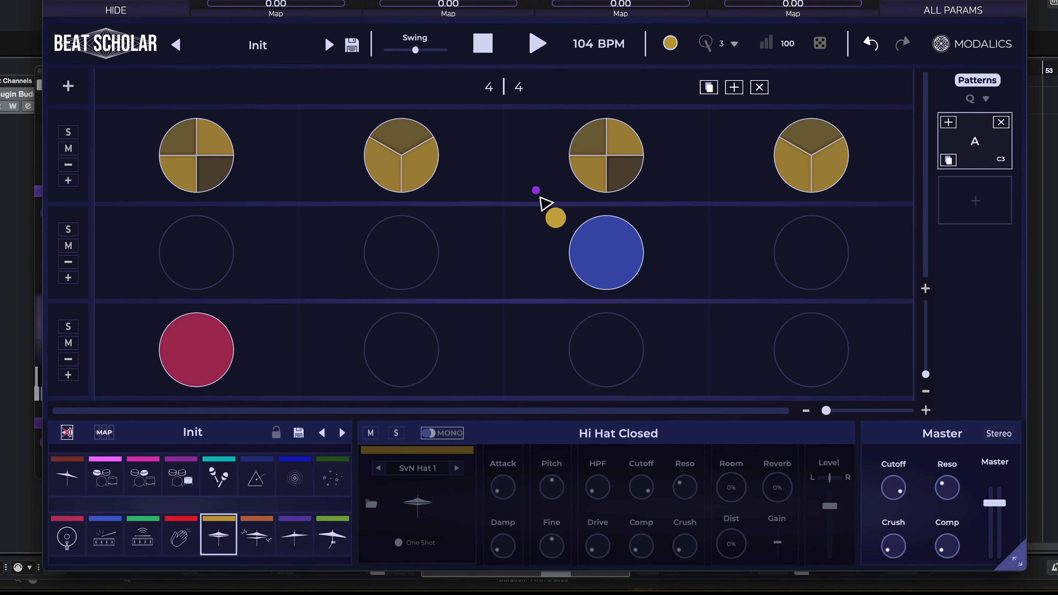
key("3")
left_click(595, 182)
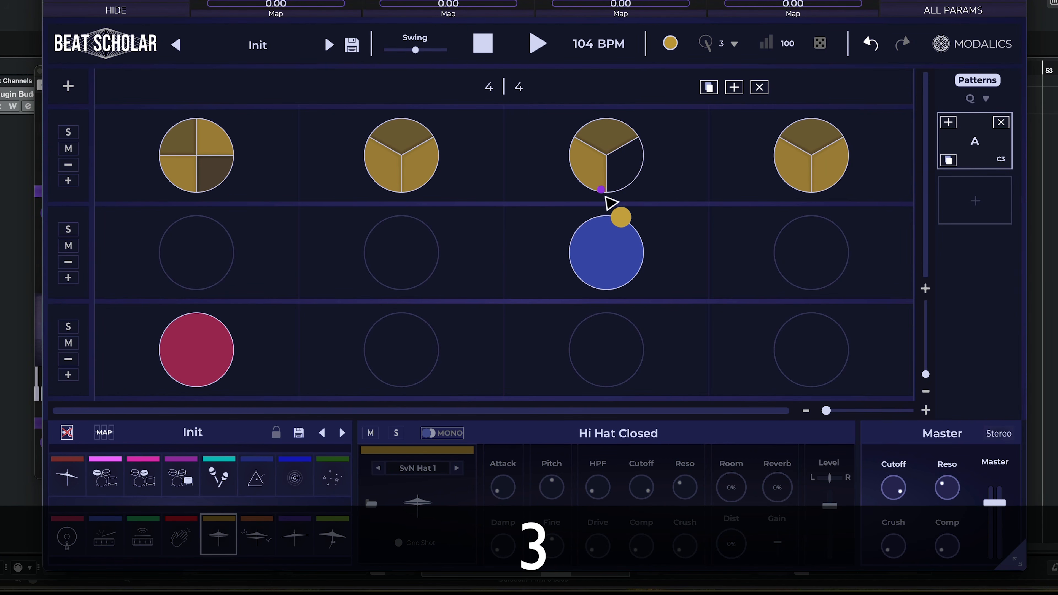
key("space")
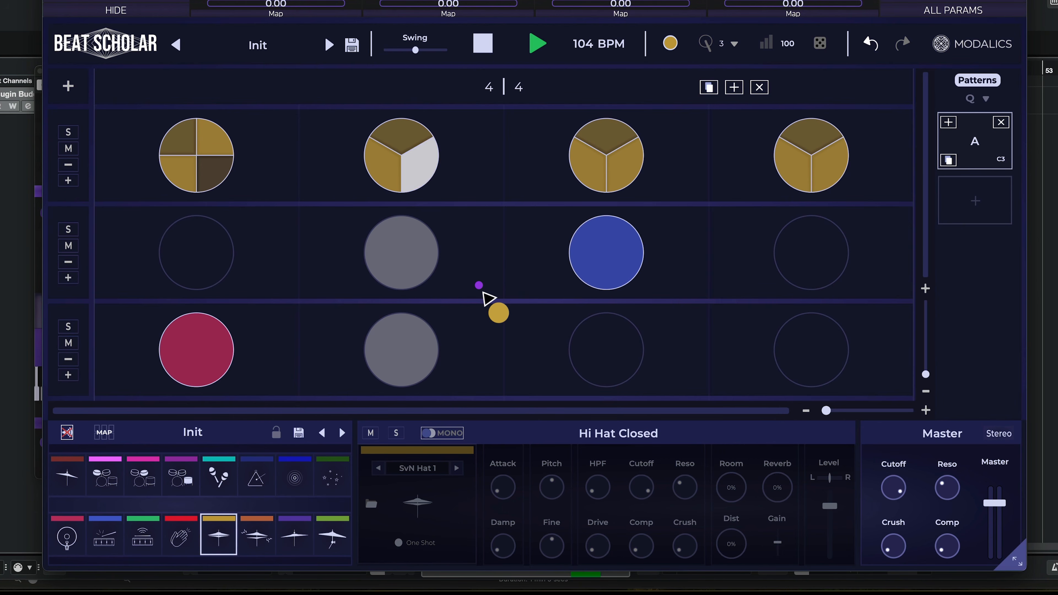
key("space")
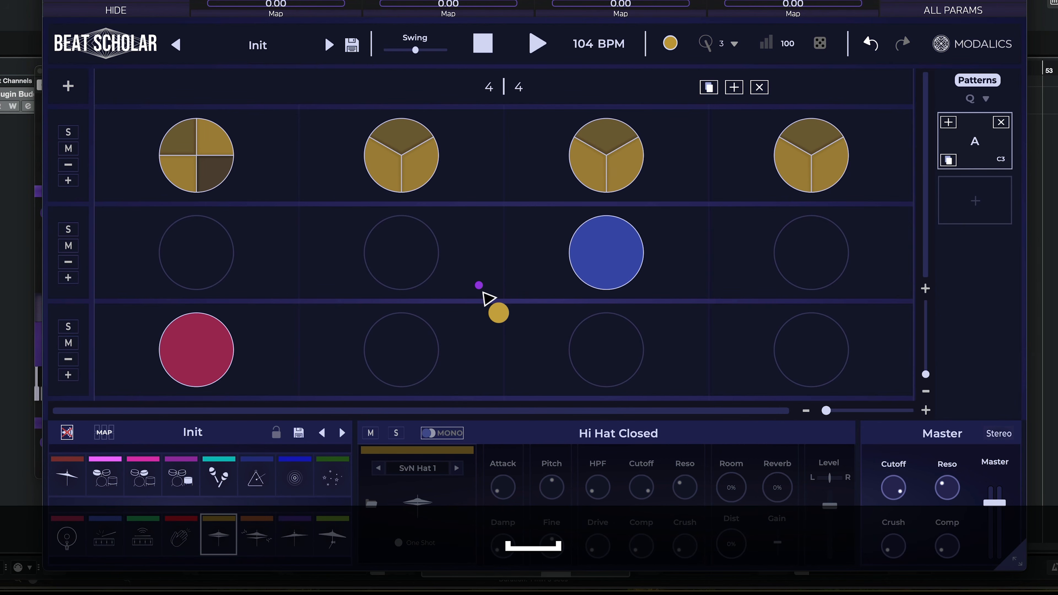
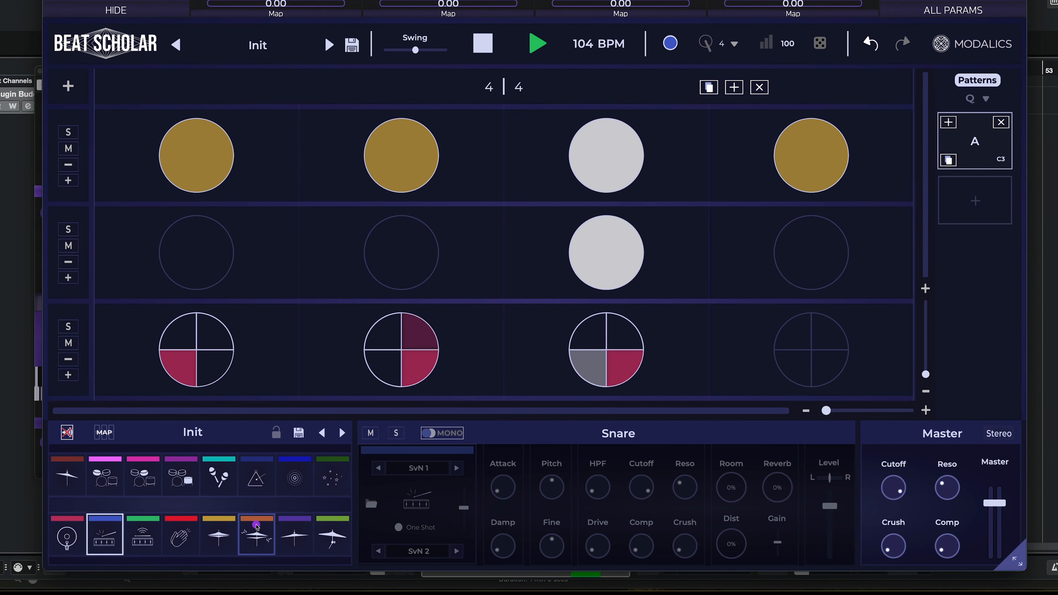
Slice the first hi-hat beat into an open and a closed hi-hat, then lower the velocity of both hits during playback.
key("space")
key("2")
left_click(172, 137)
key("h")
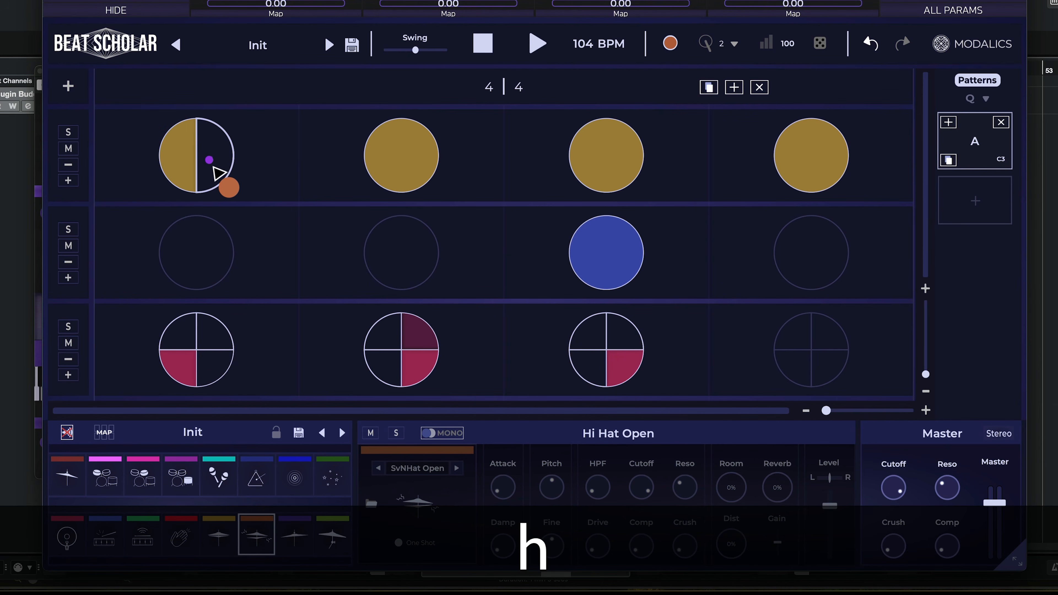
left_click(178, 163)
key("g")
left_click(208, 163)
key("h")
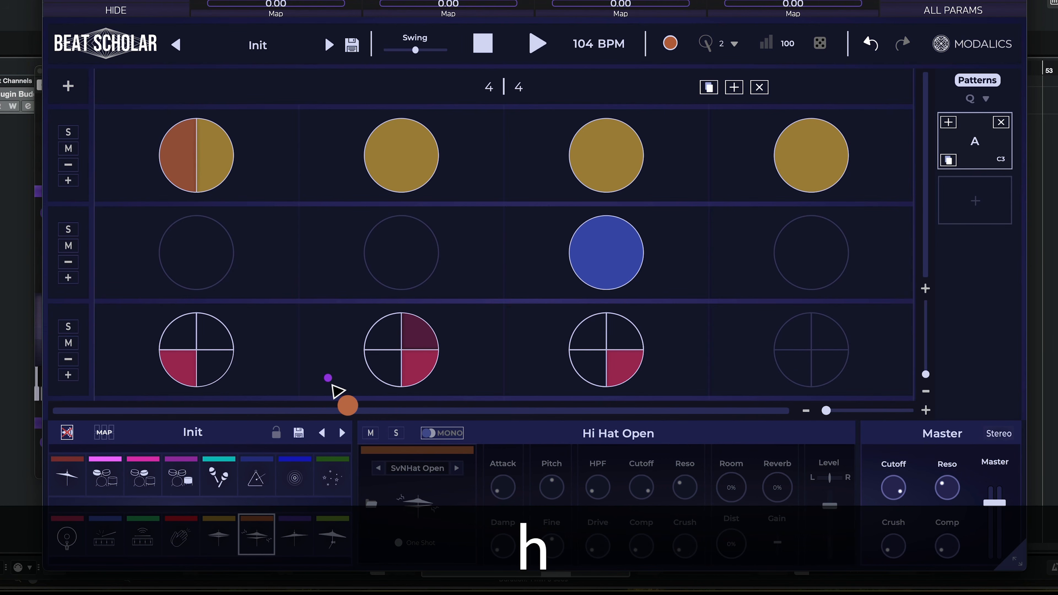
key("space")
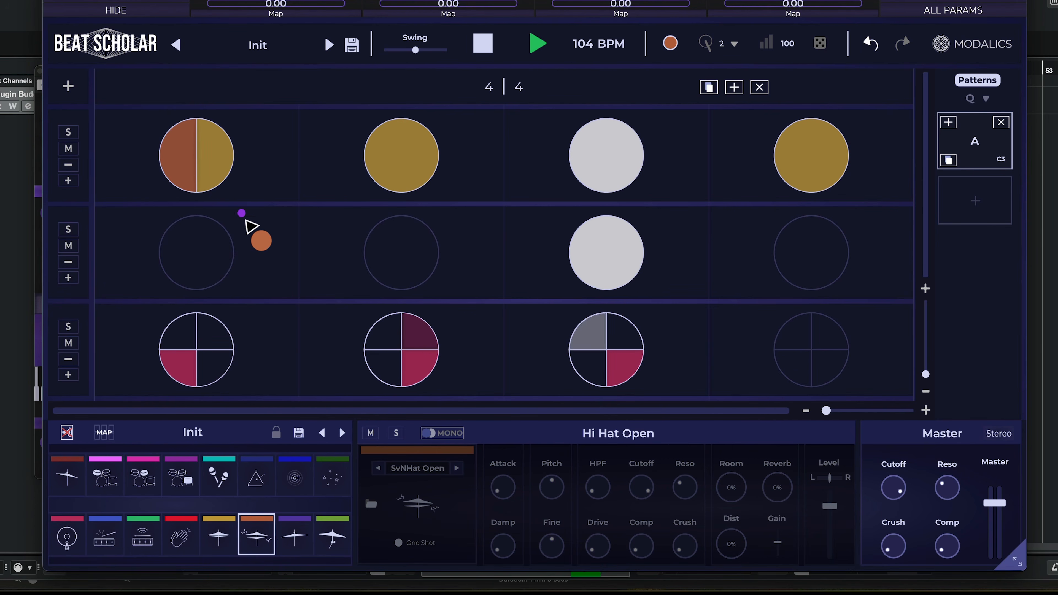
key("alt")
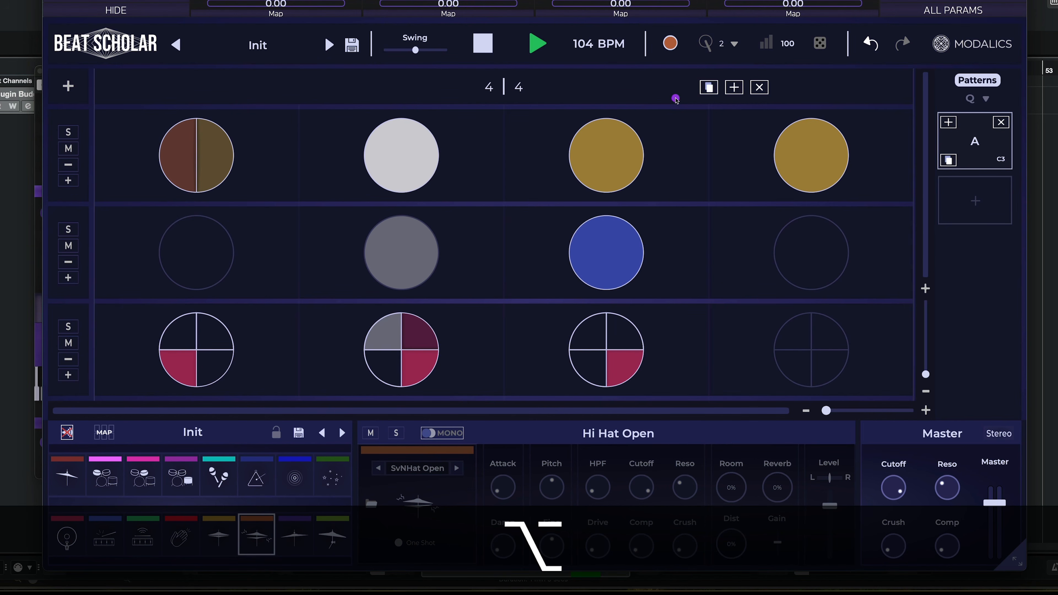
Duplicate the bar and replace the open hi-hat on the second bar's first beat with a closed hi-hat.
left_click(709, 87)
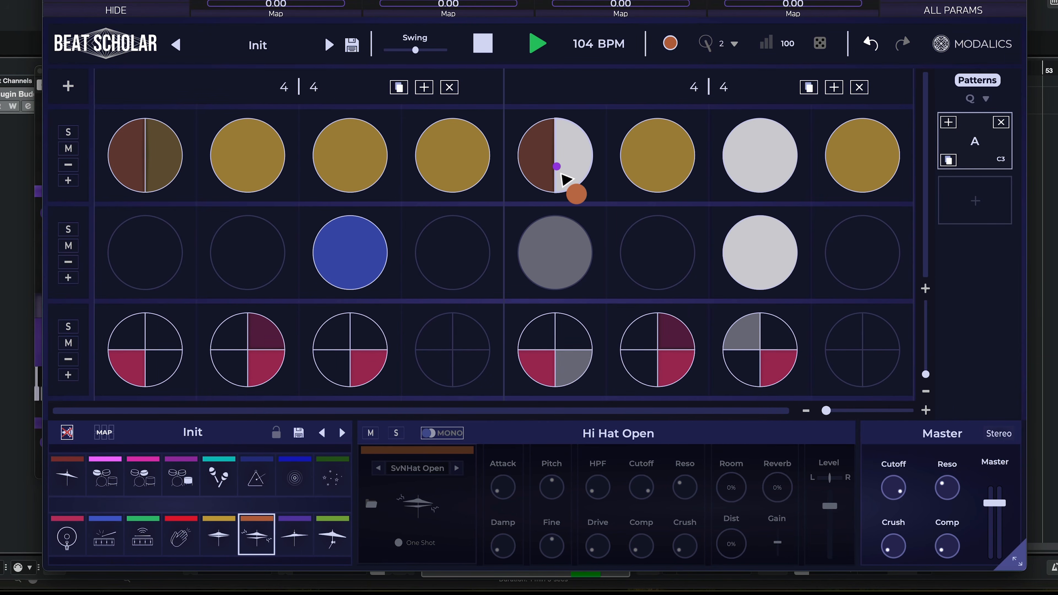
key("g")
left_click(545, 172)
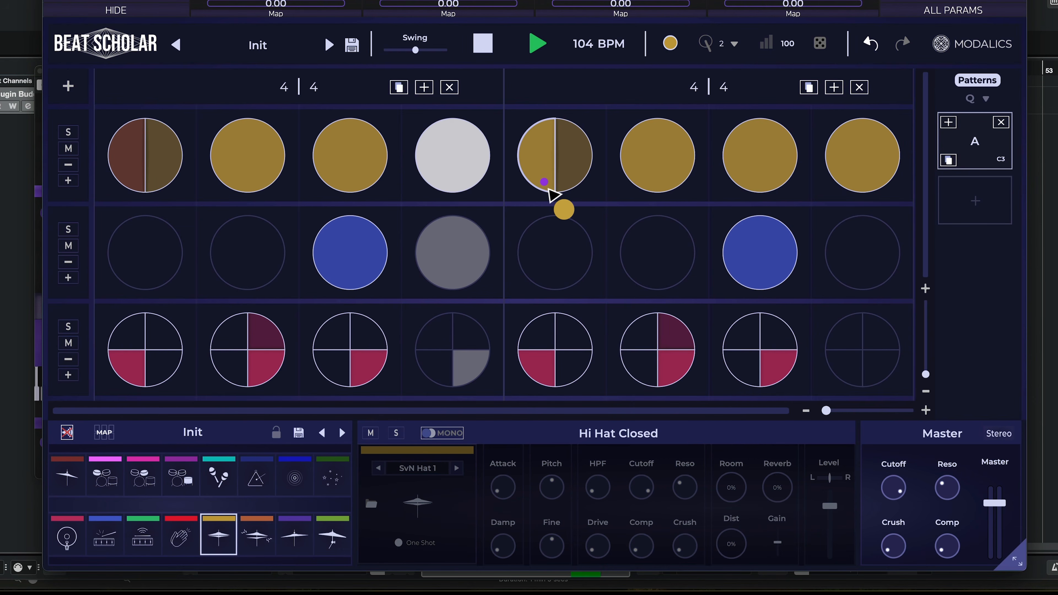
key("space")
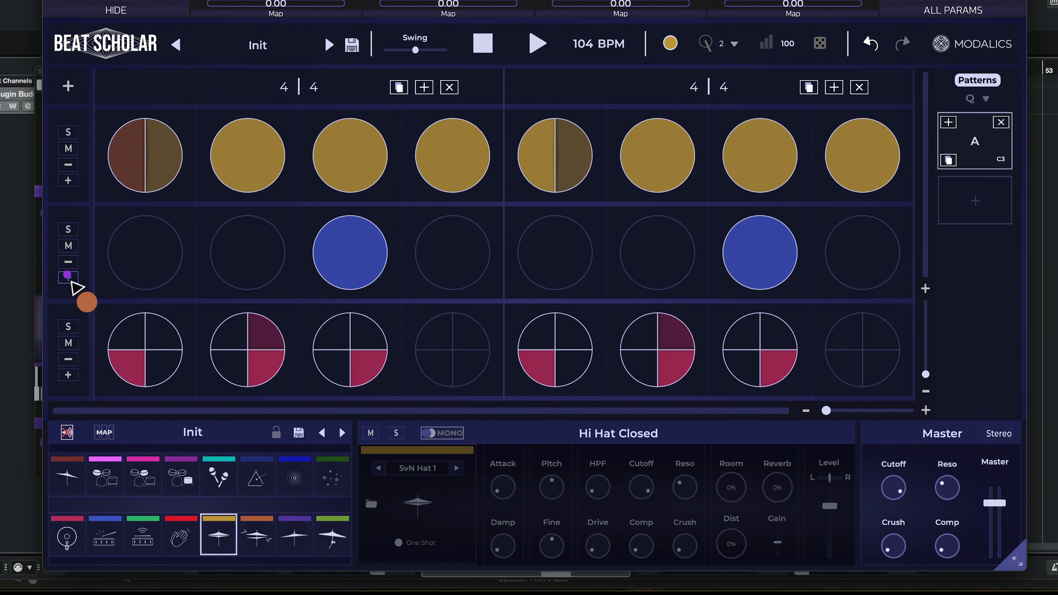
Slice every beat of the snare row into four.
key("4")
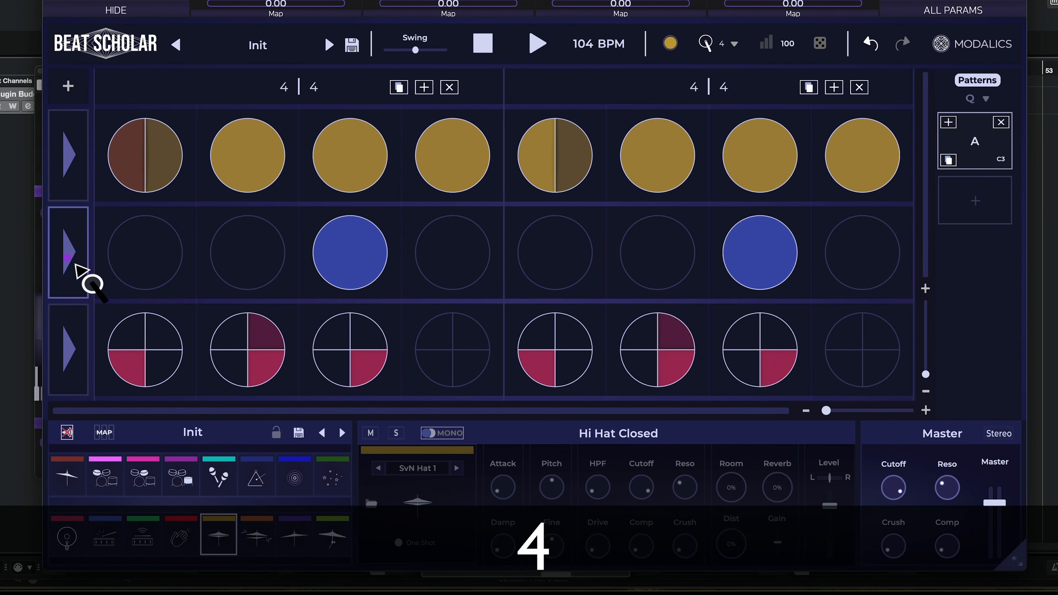
left_click(76, 266)
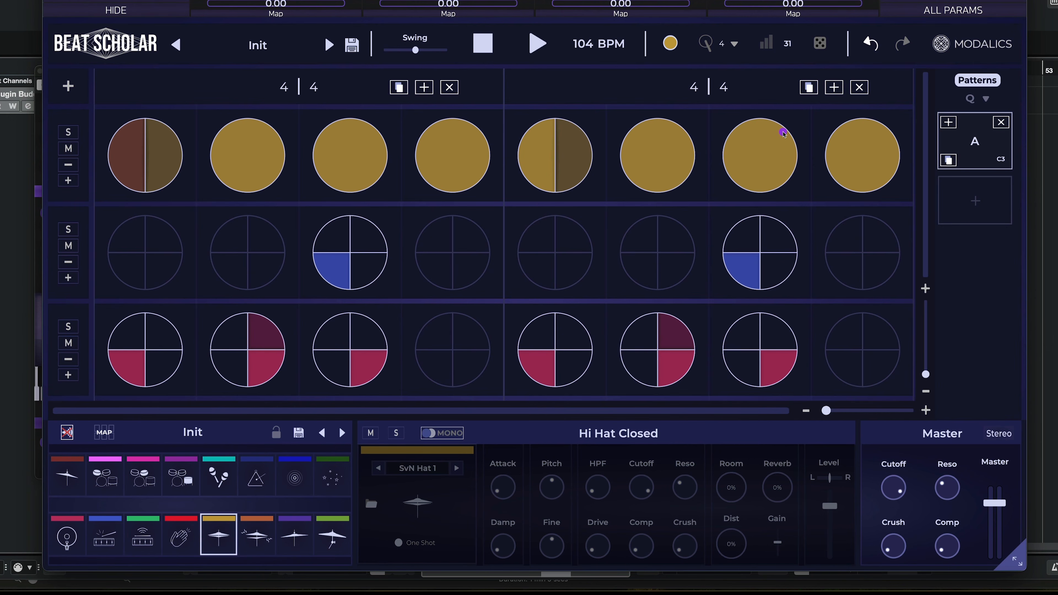
Try a snare ghost note at velocity 30 on the second quarter of the first bar's second beat, play it and remove it.
key("s")
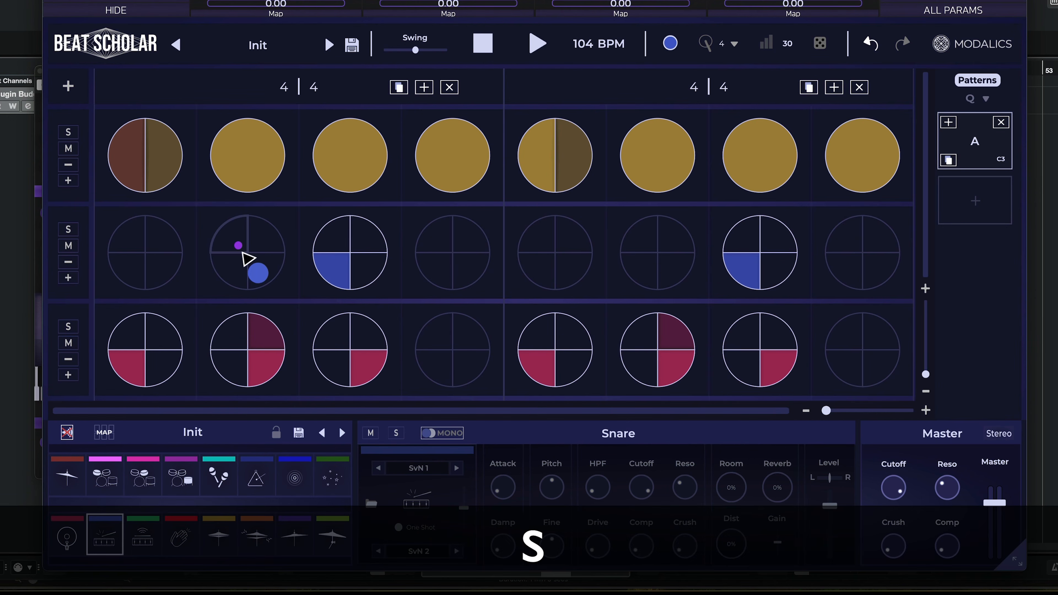
key("space")
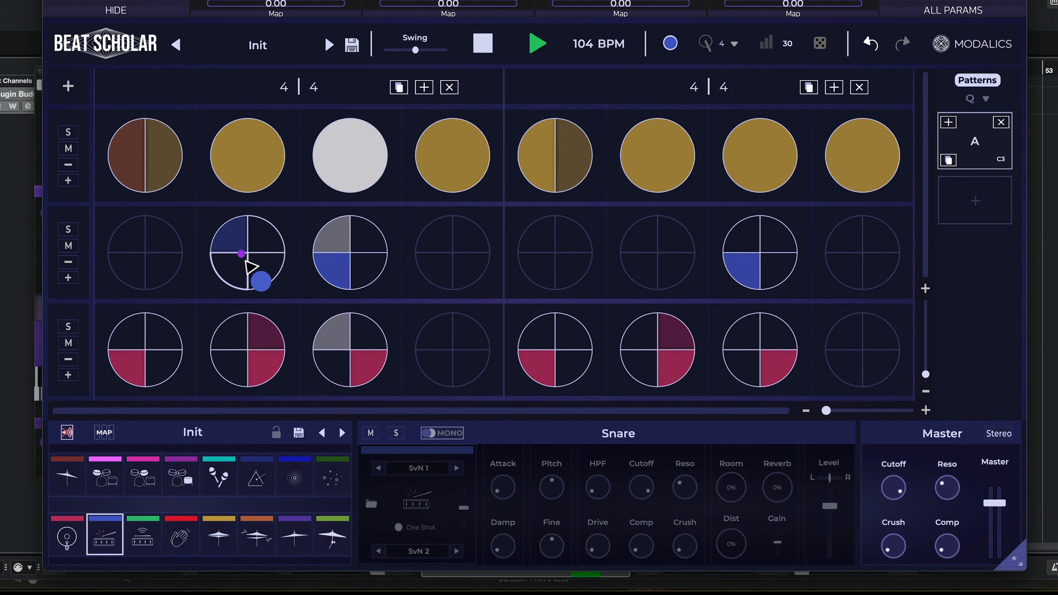
key("space")
left_click(242, 248)
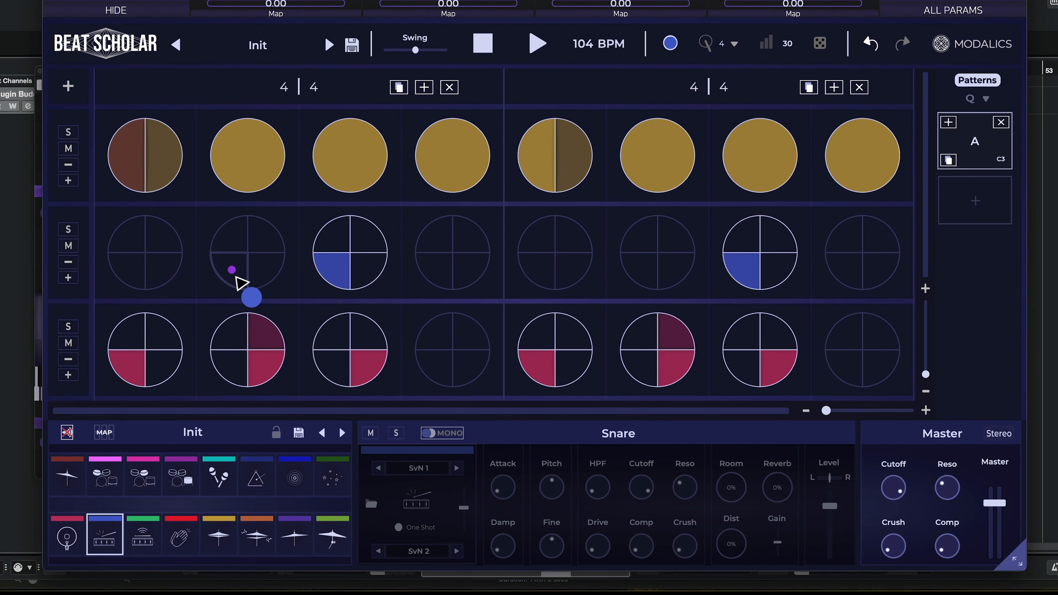
Try a snare ghost note on the first quarter of the first bar's second beat and play the groove.
left_click(236, 277)
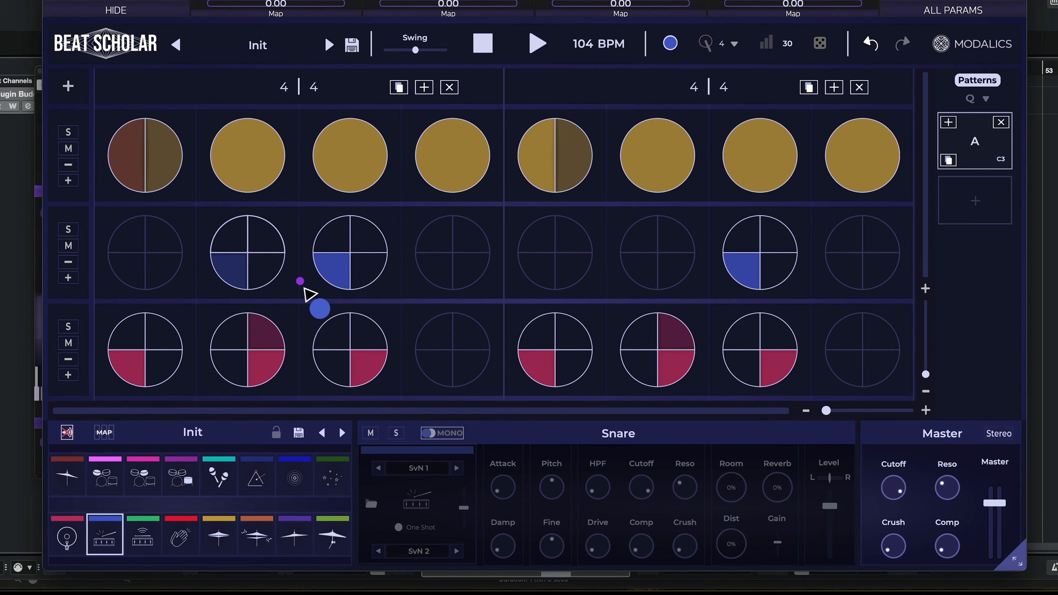
key("space")
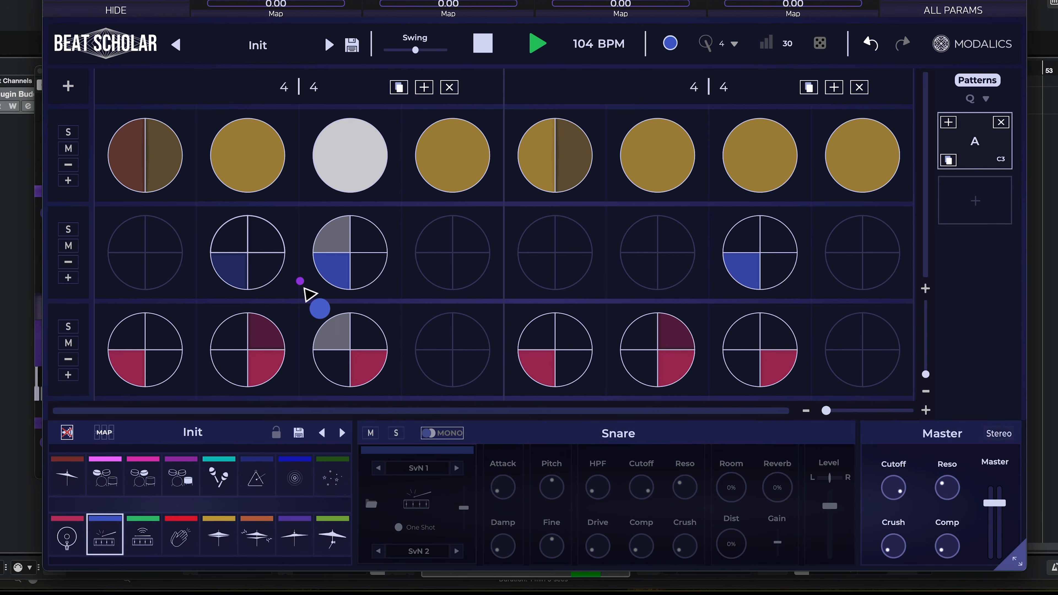
key("space")
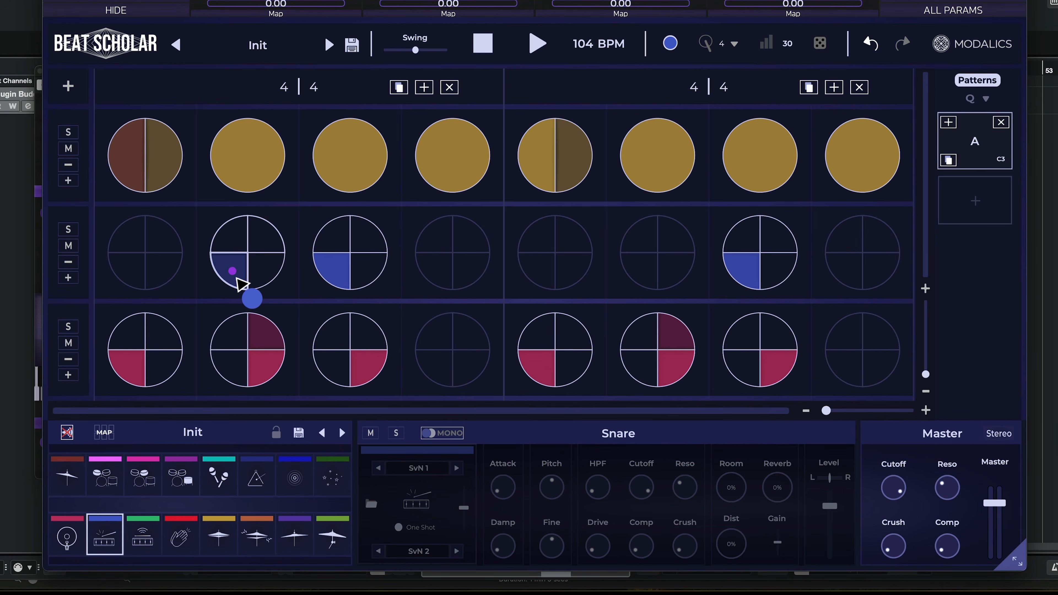
Try the snare ghost note on the second quarter of the second beat instead and play the groove.
left_click(242, 250)
key("space")
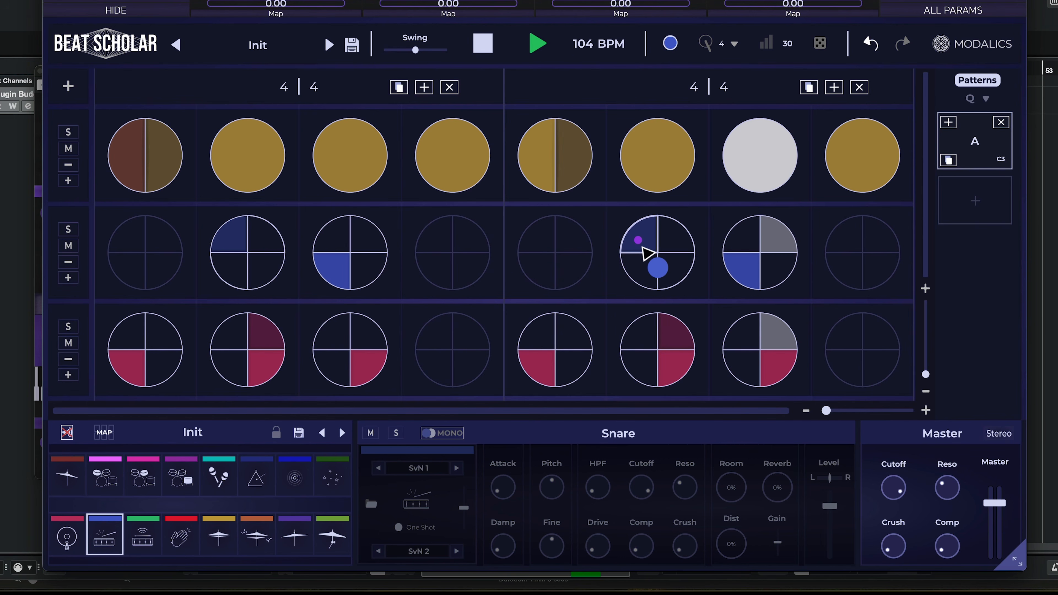
key("space")
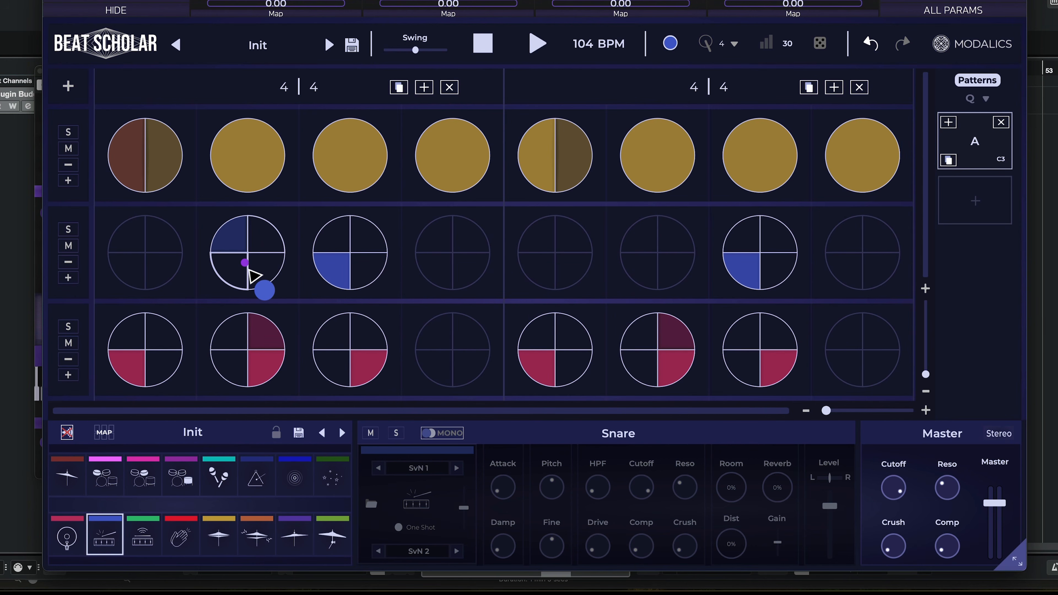
Remove that ghost note, try one on the third quarter of the first bar's second beat and play it.
left_click(240, 241)
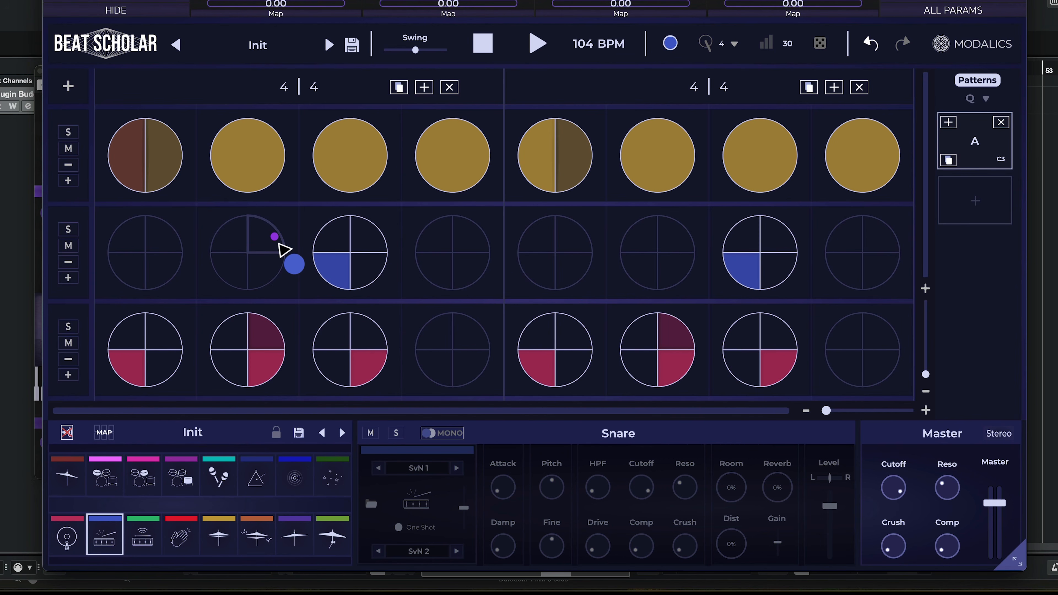
left_click(279, 245)
key("space")
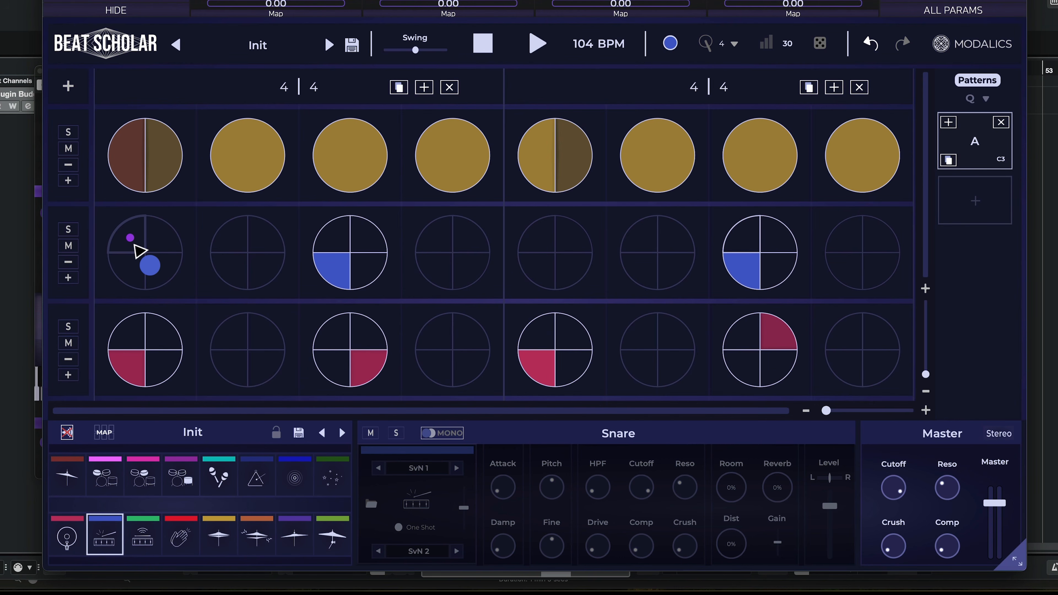
Try snare ghost notes on the second quarter of every beat in both bars and play the groove.
left_click(139, 251)
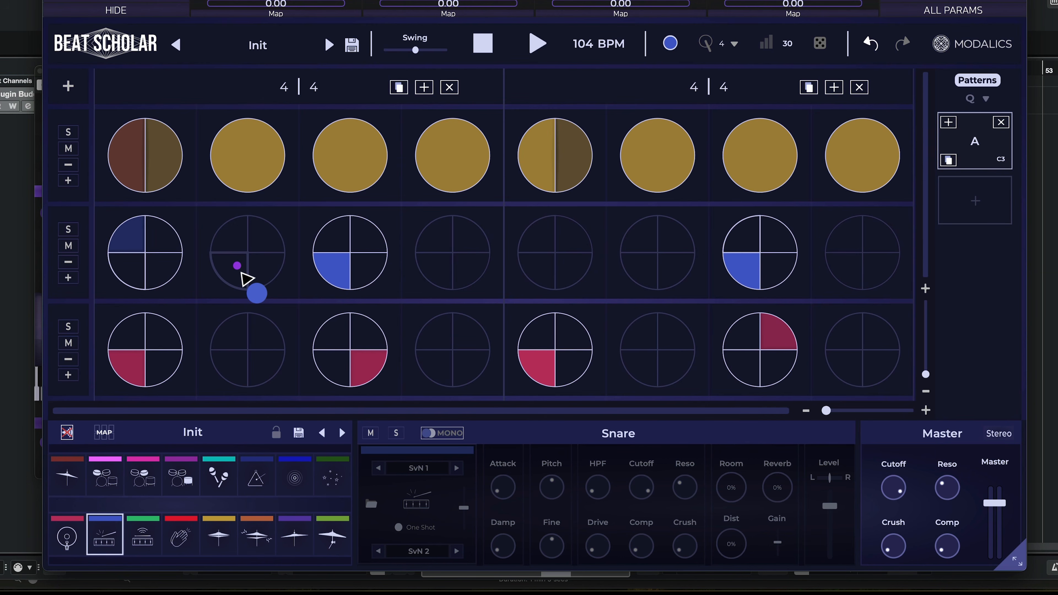
left_click(237, 245)
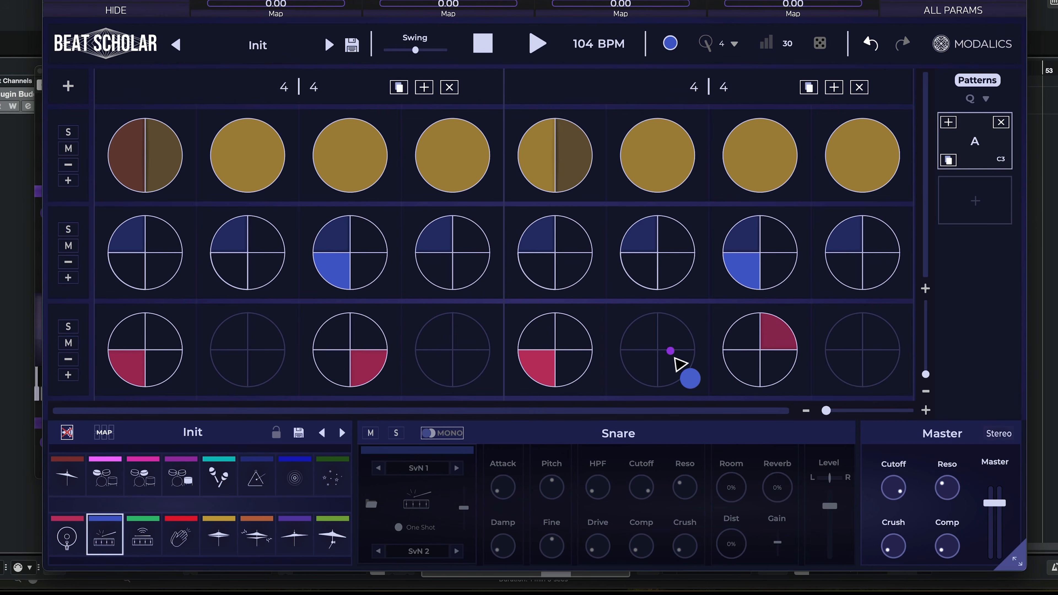
key("space")
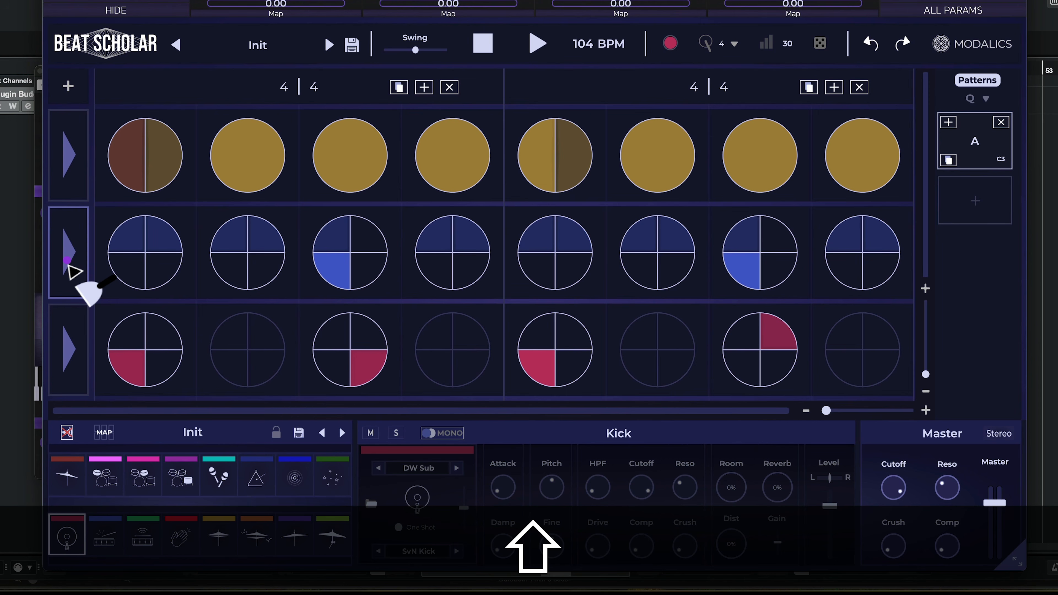
Clear the snare row, put a loud snare on the first quarter of each bar's fourth beat, and play the groove.
left_click(68, 266, "shift")
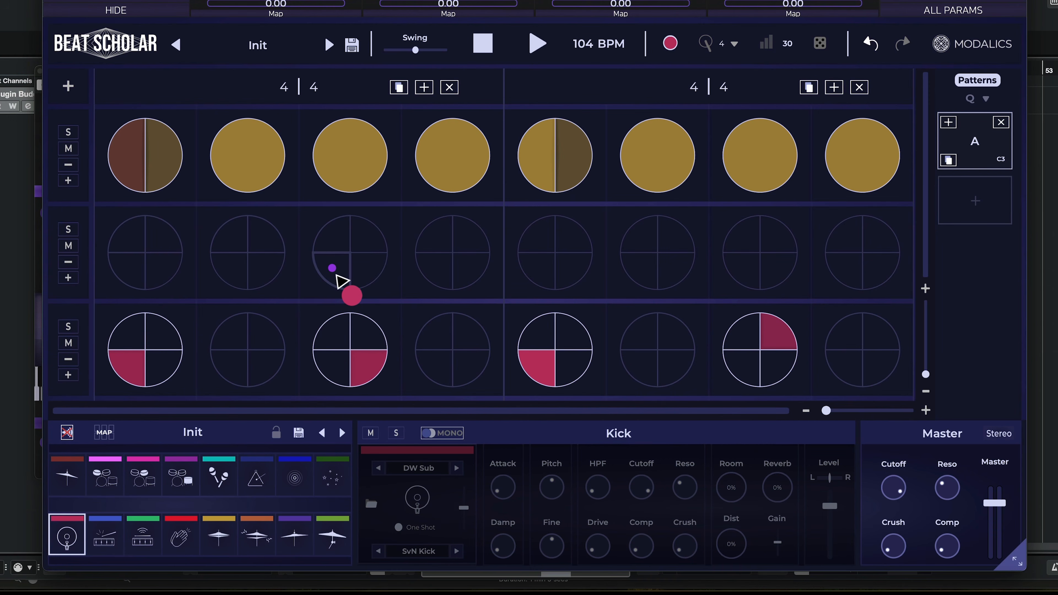
key("s")
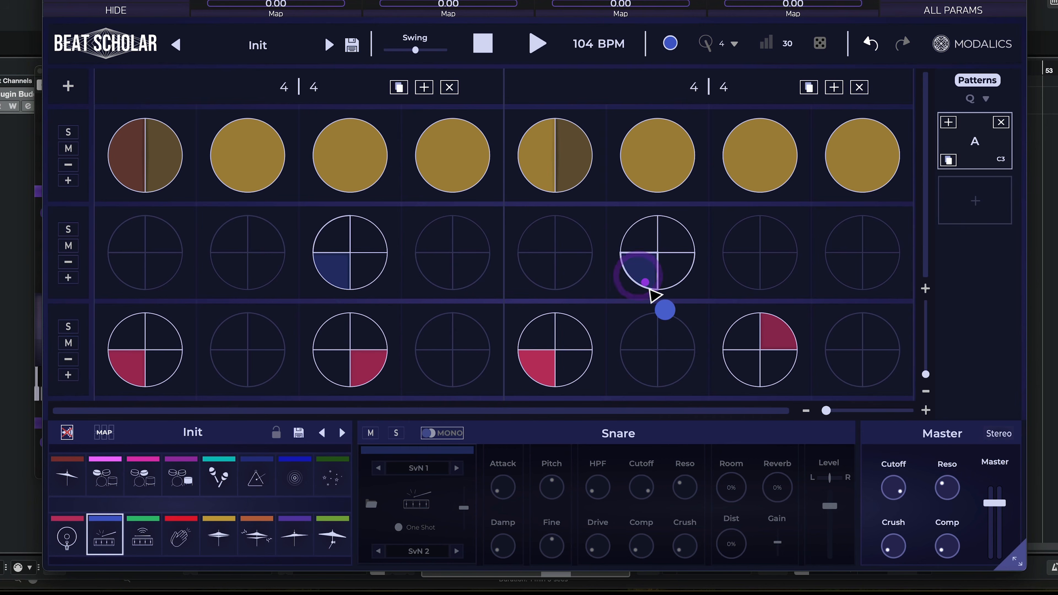
left_click(745, 283)
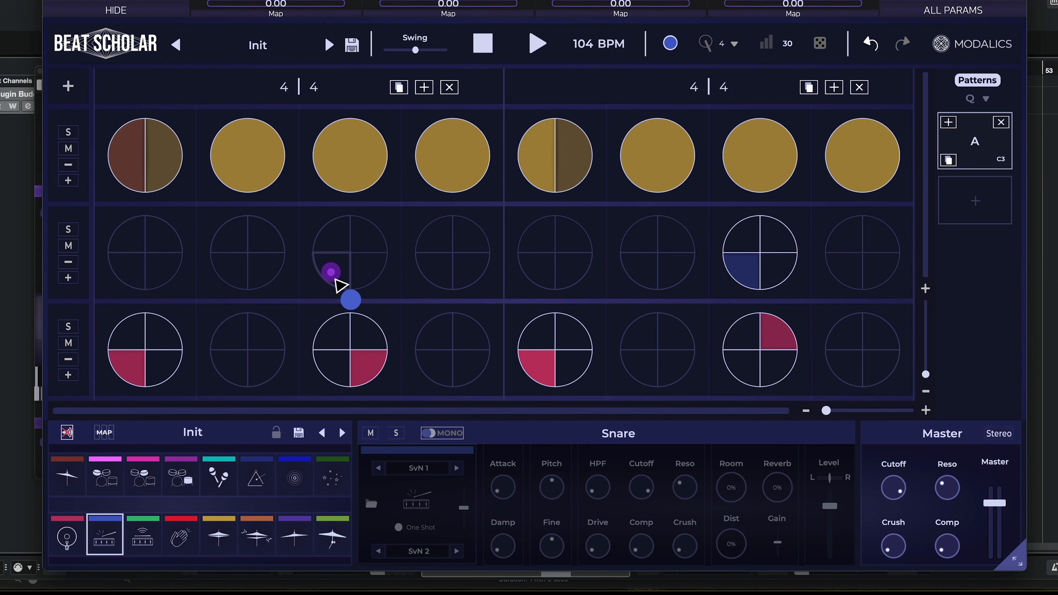
left_click(447, 274)
key("alt")
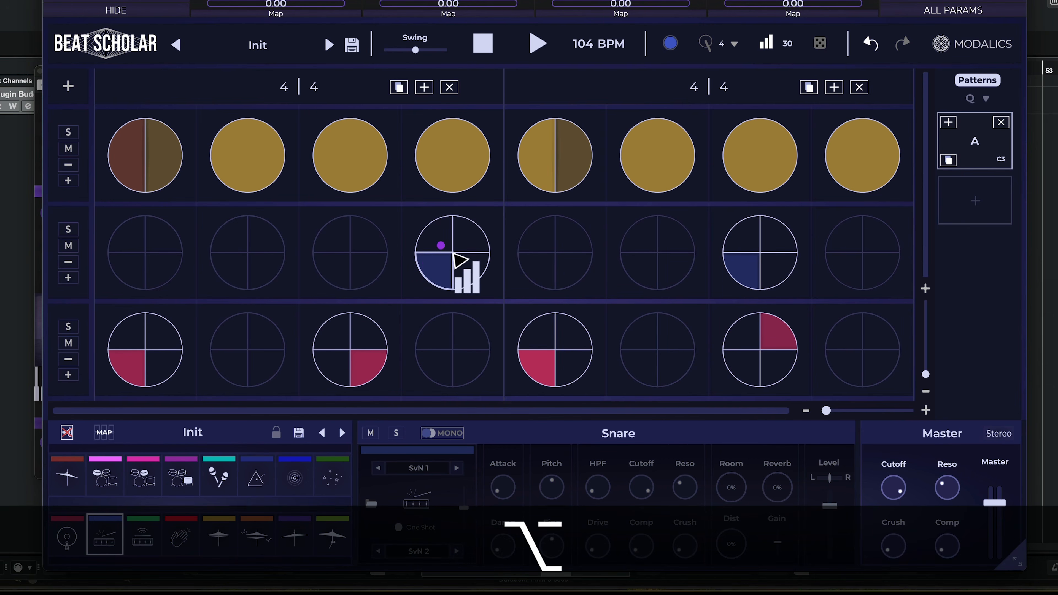
left_click(745, 282)
left_click(850, 279)
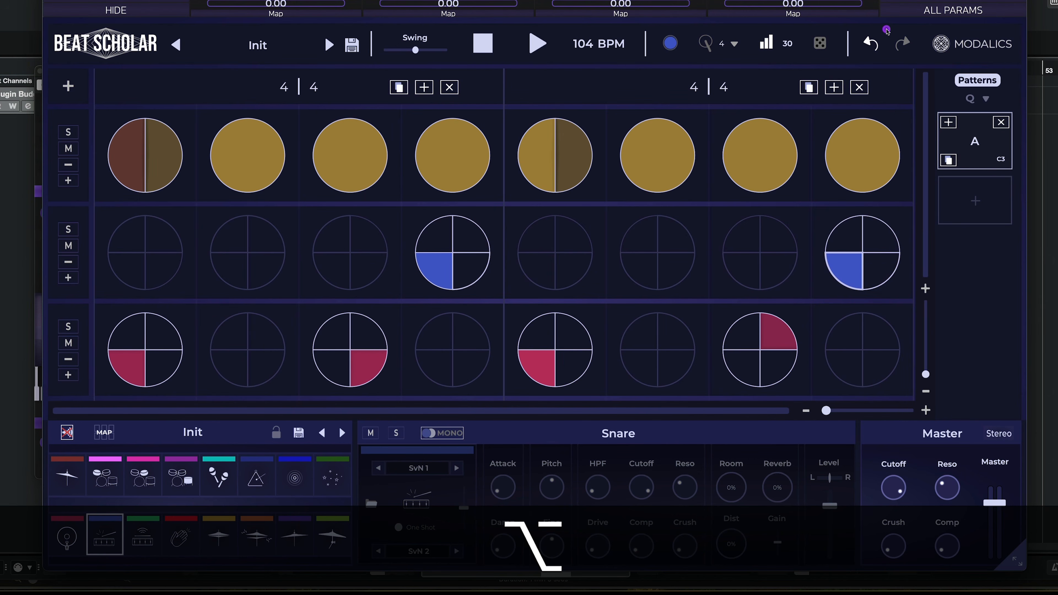
key("space")
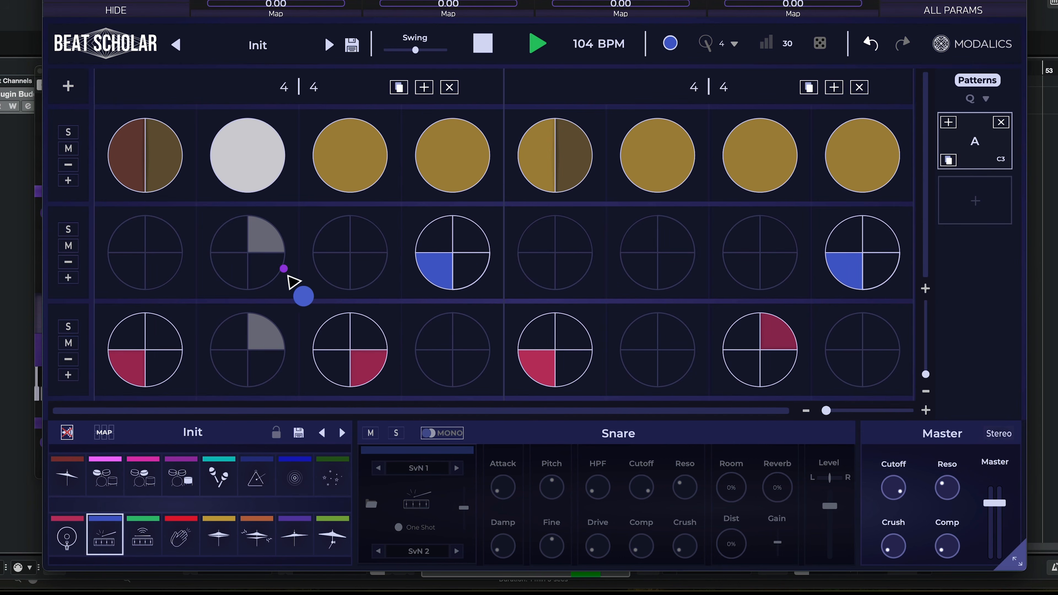
key("space")
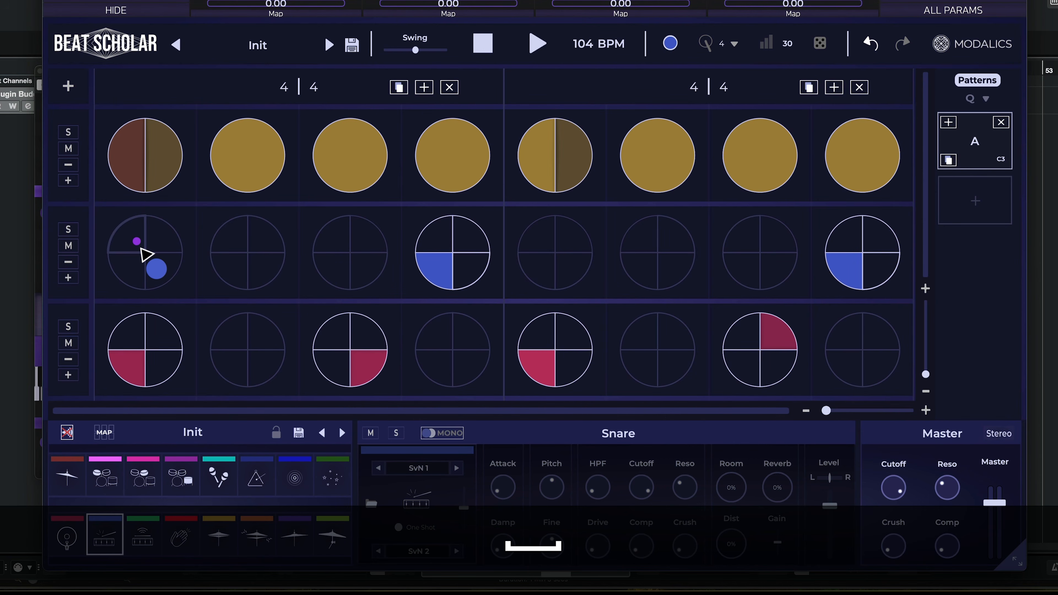
Add snare ghosts in the first bar on quarters 2 and 4 of beats 1 and 3 and quarter 3 of beat 2, then play.
left_click(140, 247)
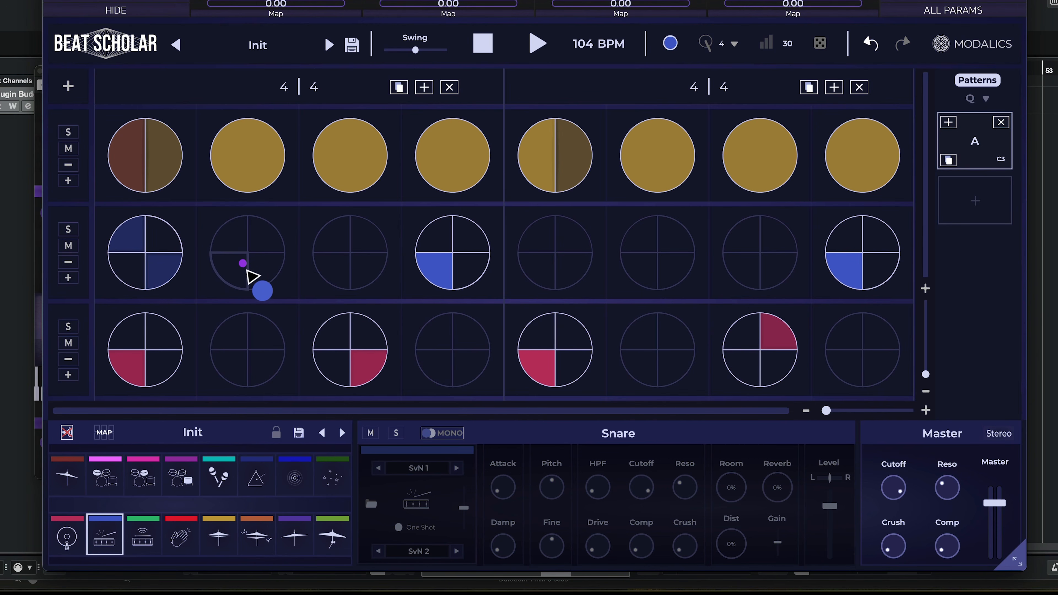
key("space")
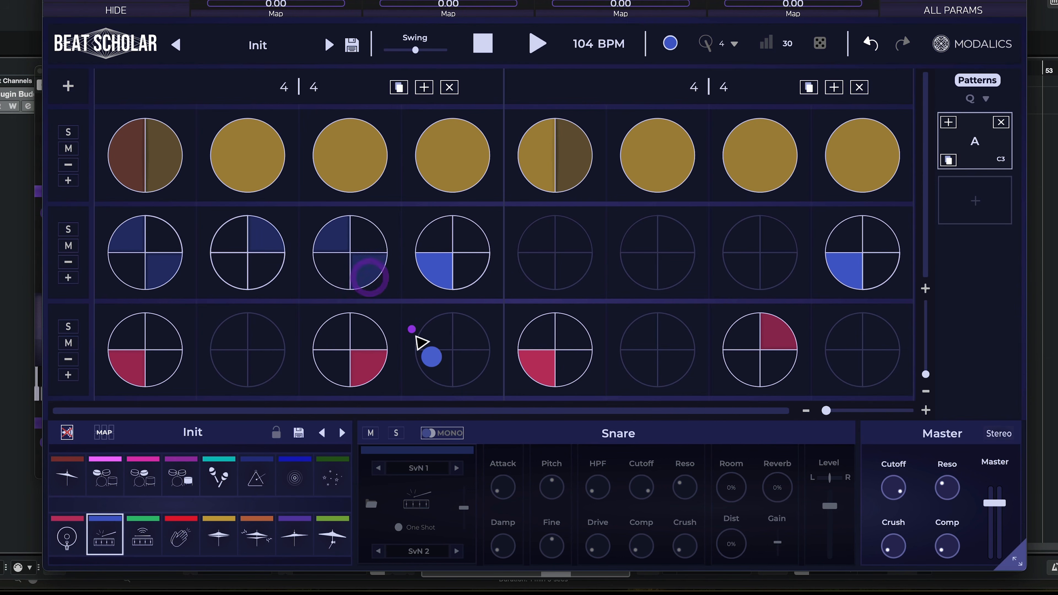
key("space")
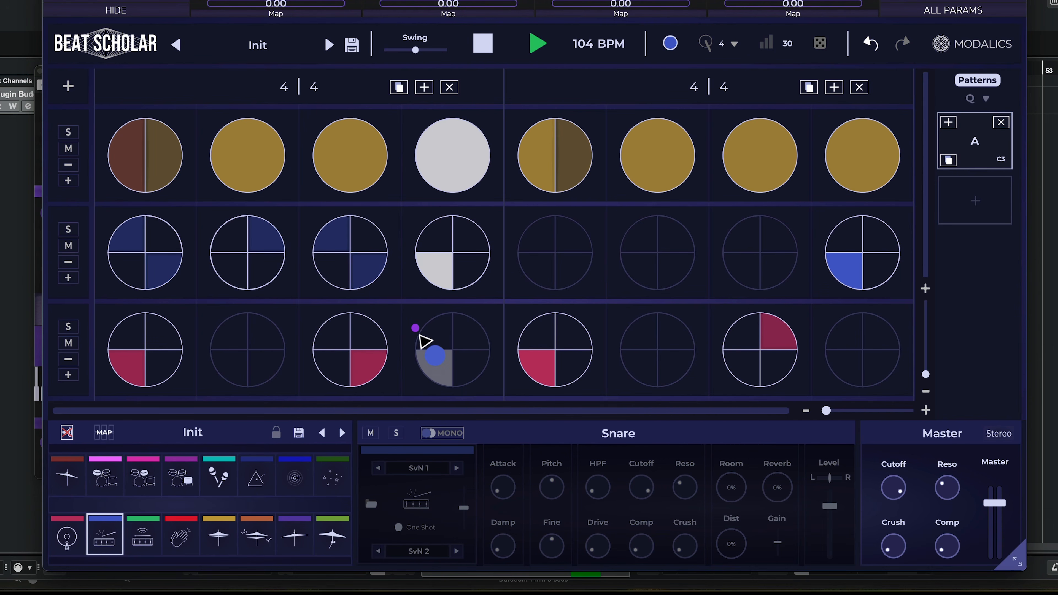
Move the kick on the first bar's third beat from the fourth to the first quarter and raise its velocity.
key("a")
left_click(357, 367)
left_click(327, 366)
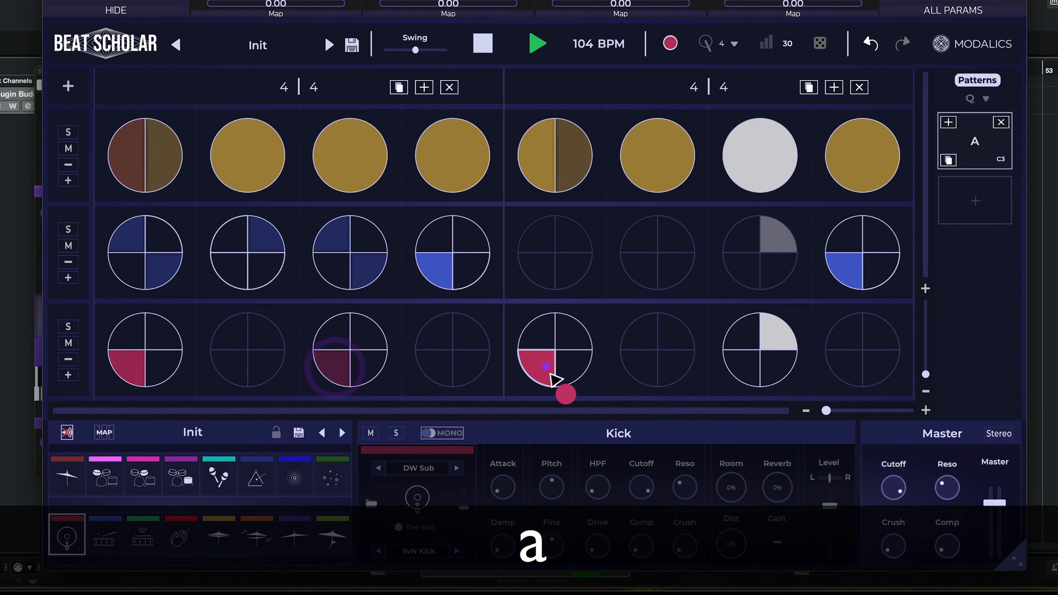
key("alt")
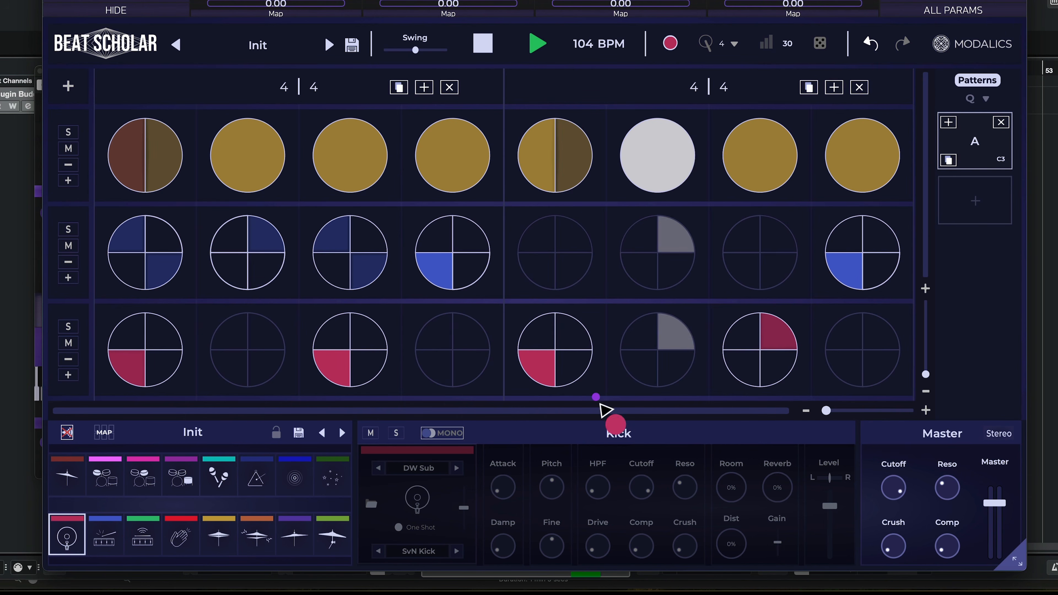
Add a snare ghost note on the fourth quarter of the first bar's fourth beat after trying it on the third, then stop playback.
key("s")
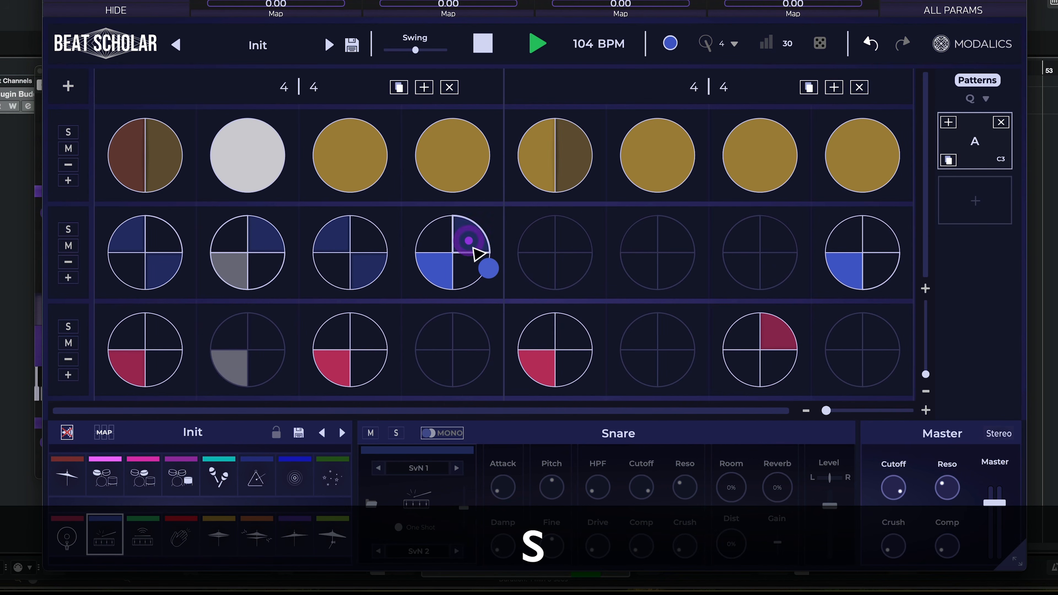
key("alt")
left_click(469, 264, "alt")
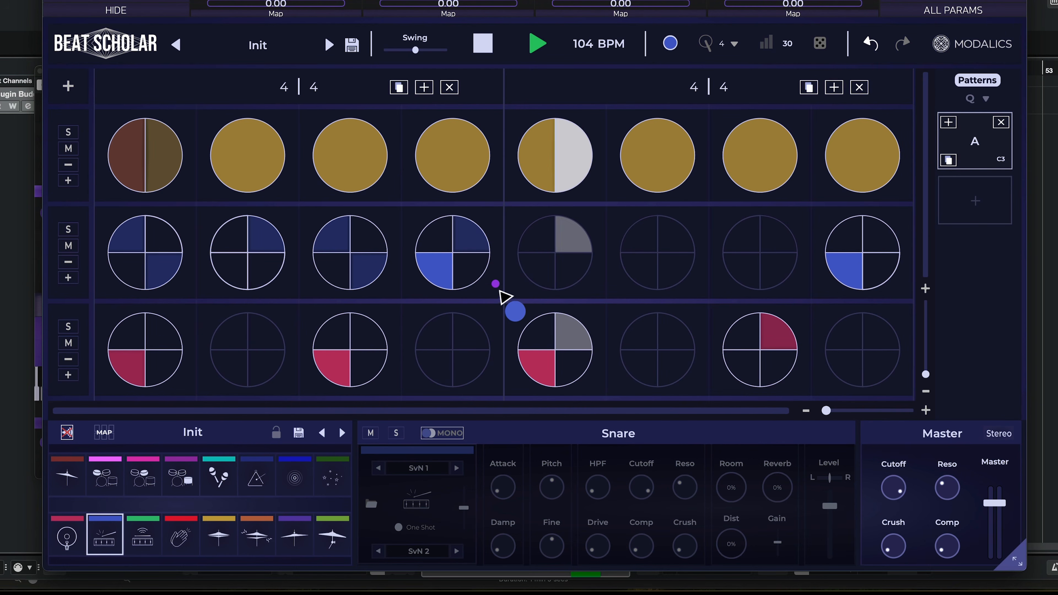
left_click(473, 245)
key("space")
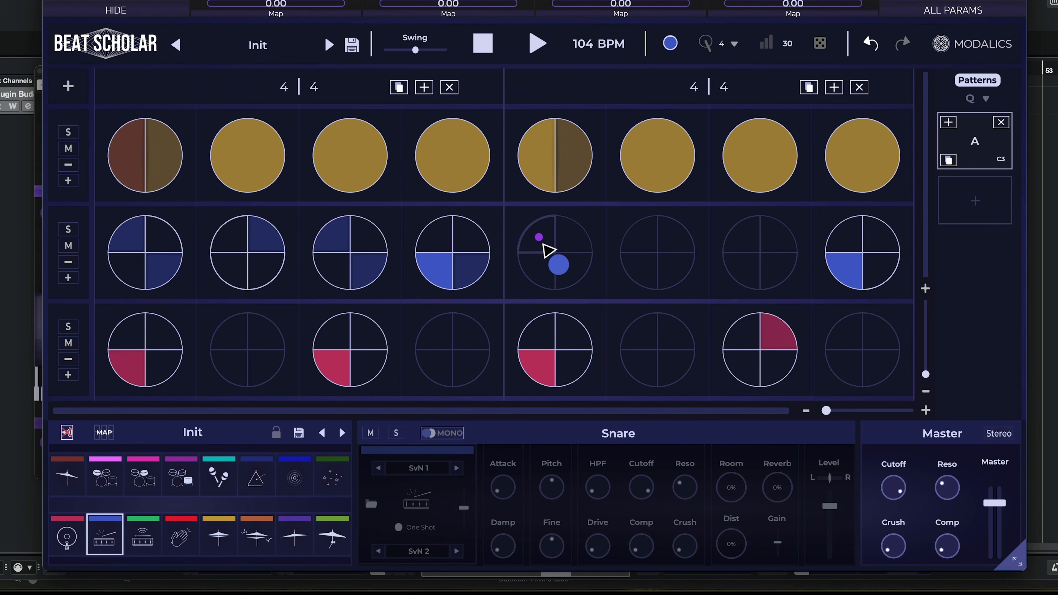
Repeat the first bar's ghost notes in the second bar and, during playback, shift one ghost on the first bar's beats 1 and 3 to the third quarter.
left_click(543, 245)
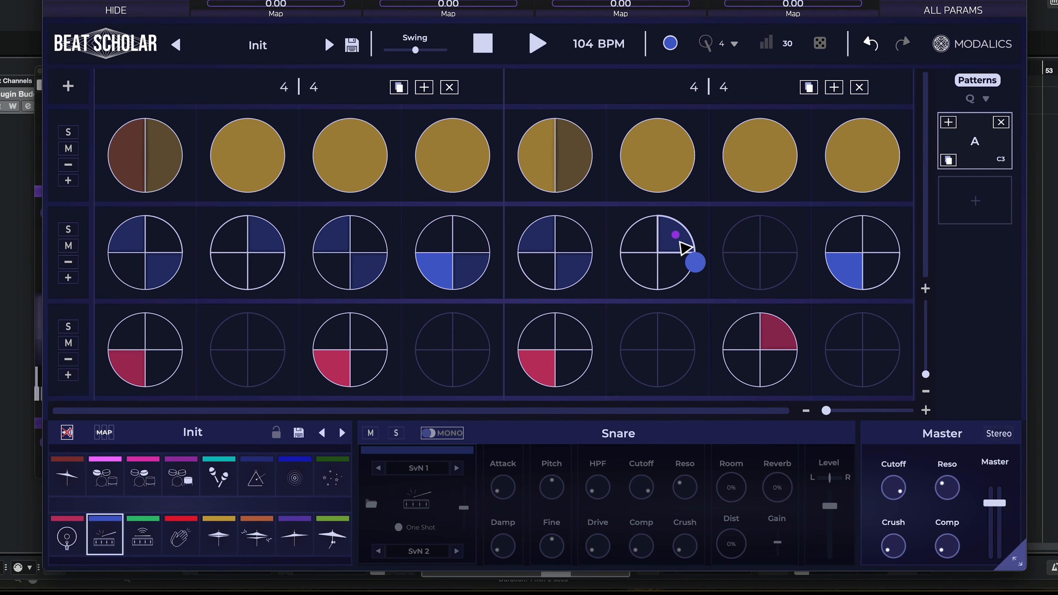
left_click(763, 251)
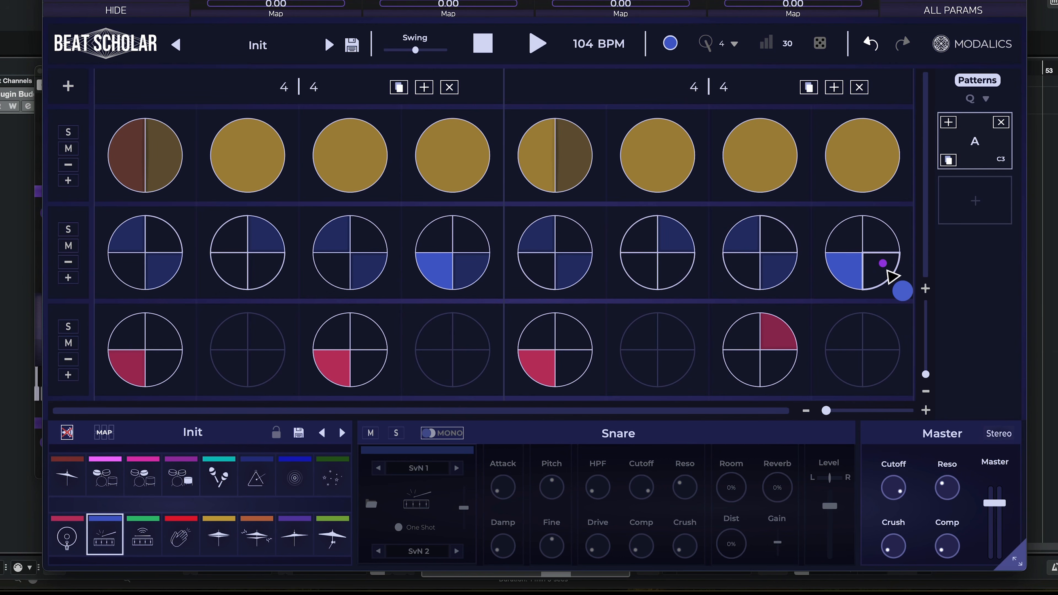
key("space")
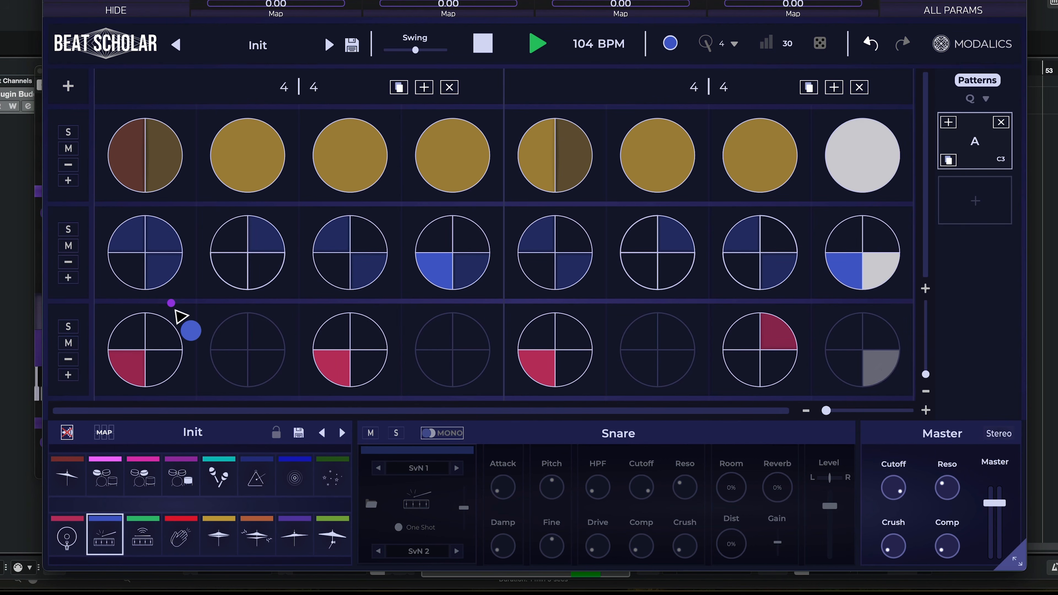
left_click(168, 271)
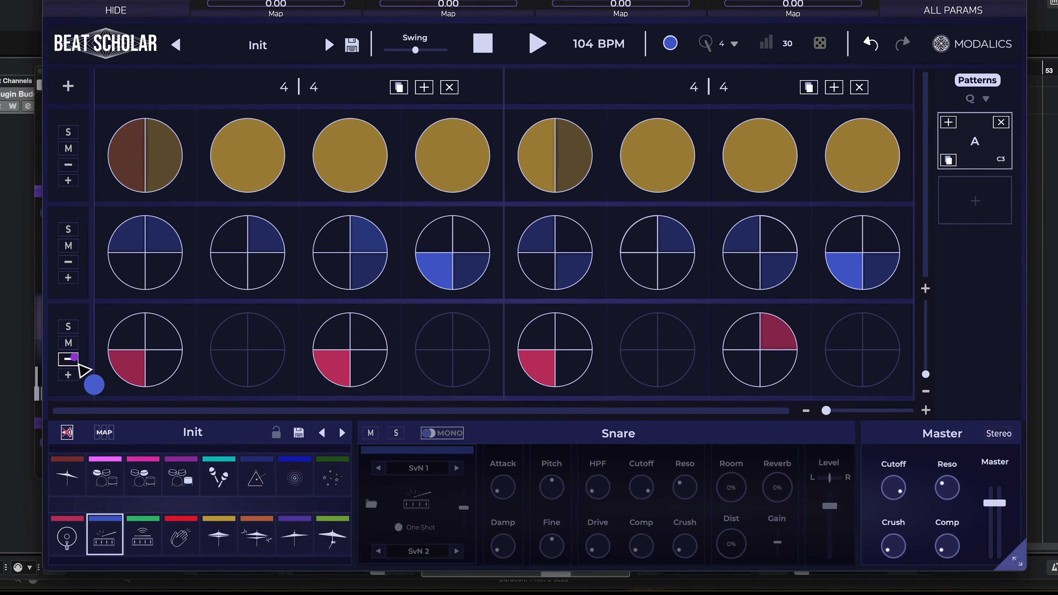
Remove the kick row and clear all snare notes from the remaining row of quarter-sliced beats.
left_click(73, 359)
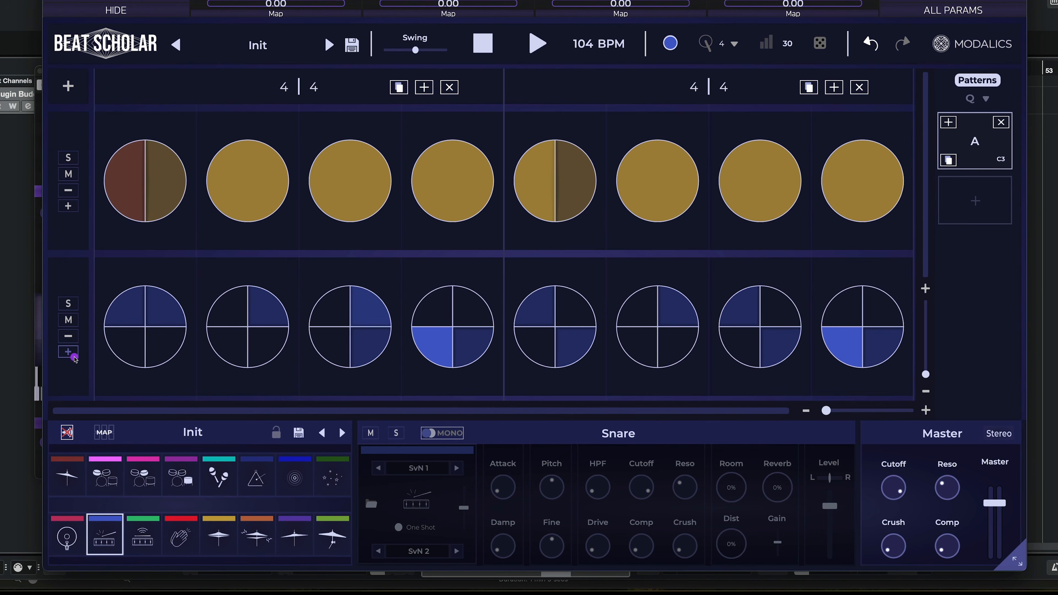
left_click(70, 343)
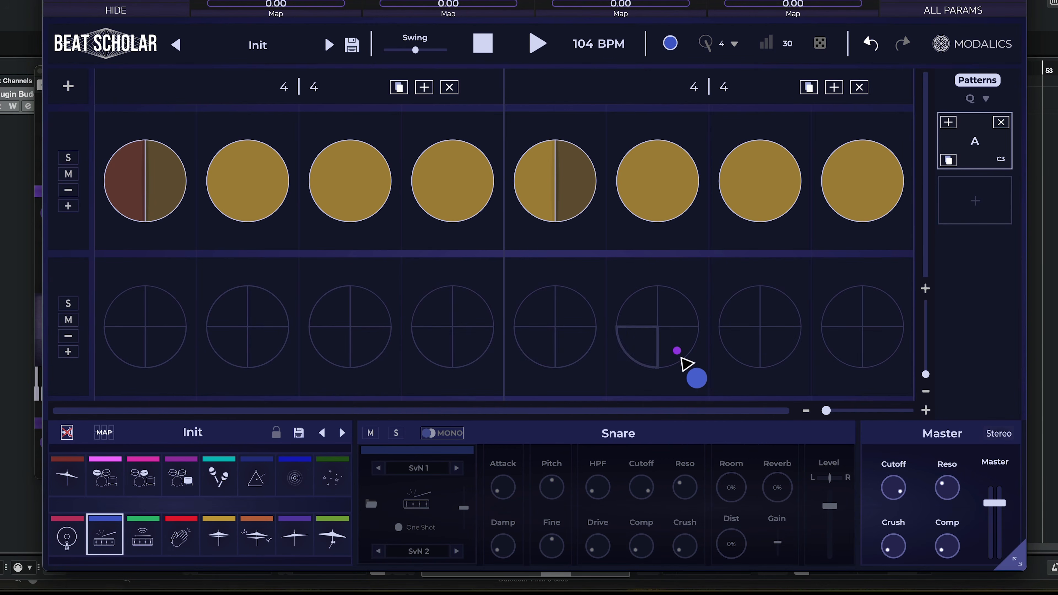
Place a kick on the first quarter of the first bar's first beat, raise its velocity, and set the default note velocity to 110.
key("a")
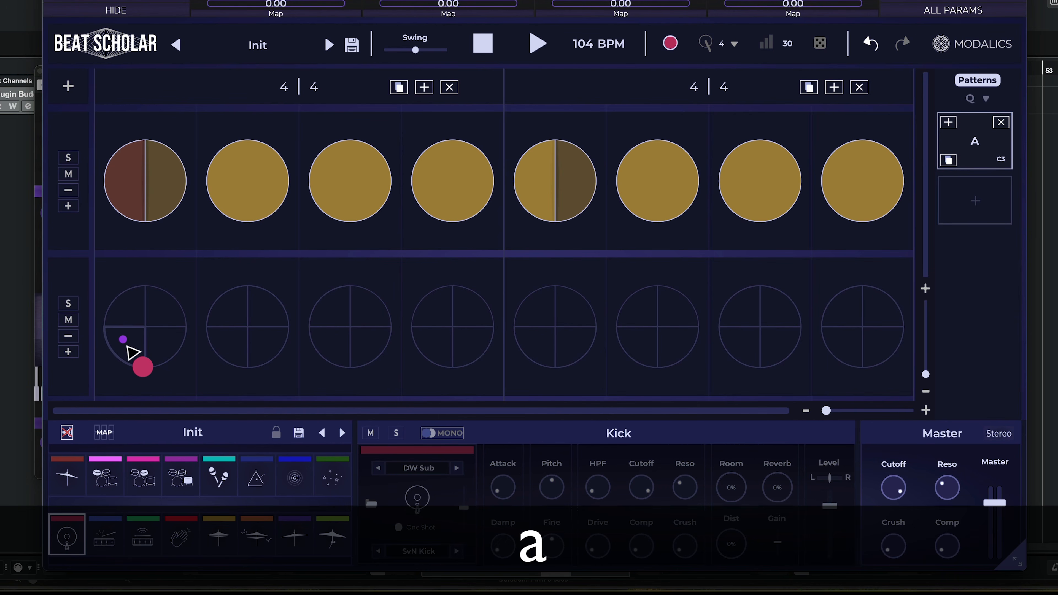
left_click(135, 352)
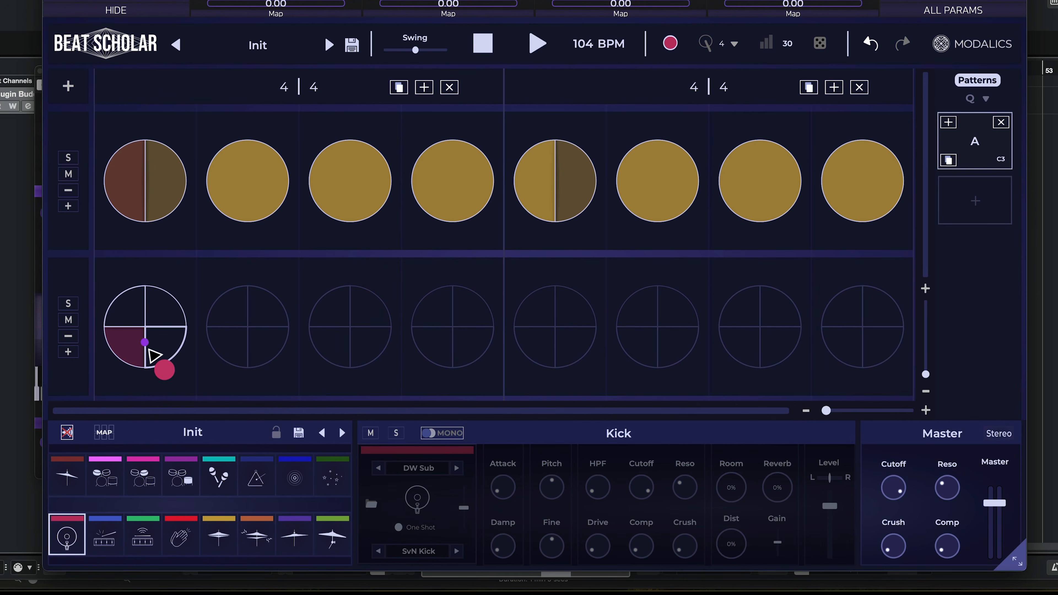
key("alt")
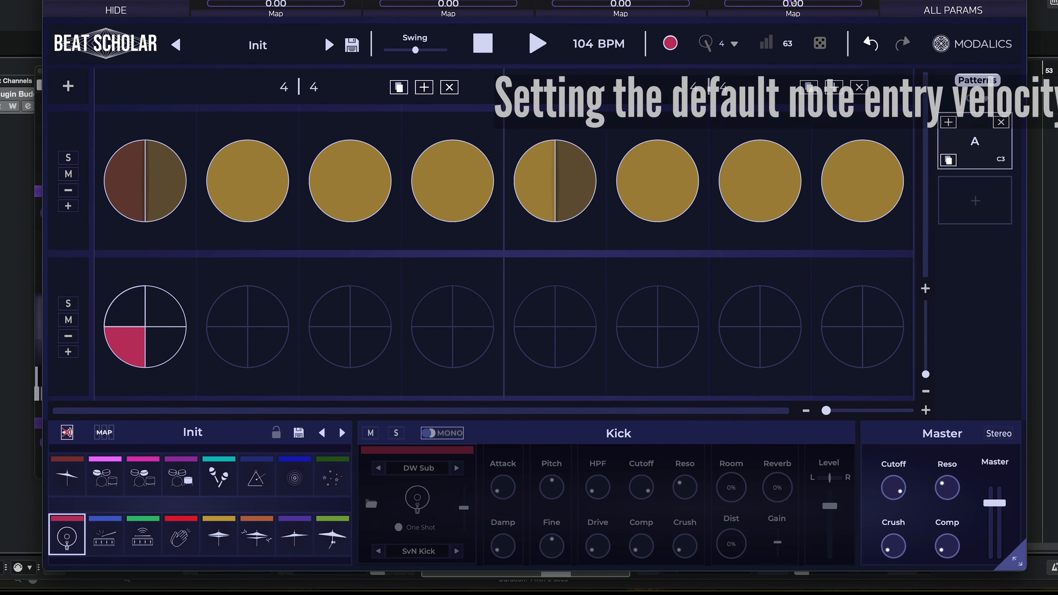
left_click_drag(786, 39, 794, 19)
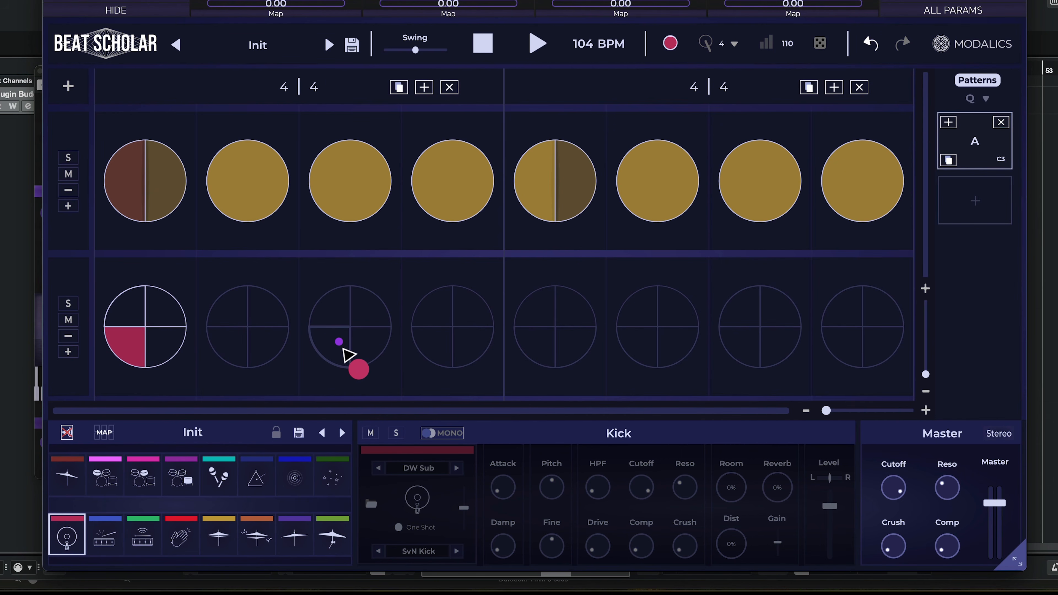
Place kicks on the fourth quarter of beat 3 in both bars and the first quarter of bar 2's beat 1, and audition the pattern.
left_click(372, 344)
left_click(547, 361)
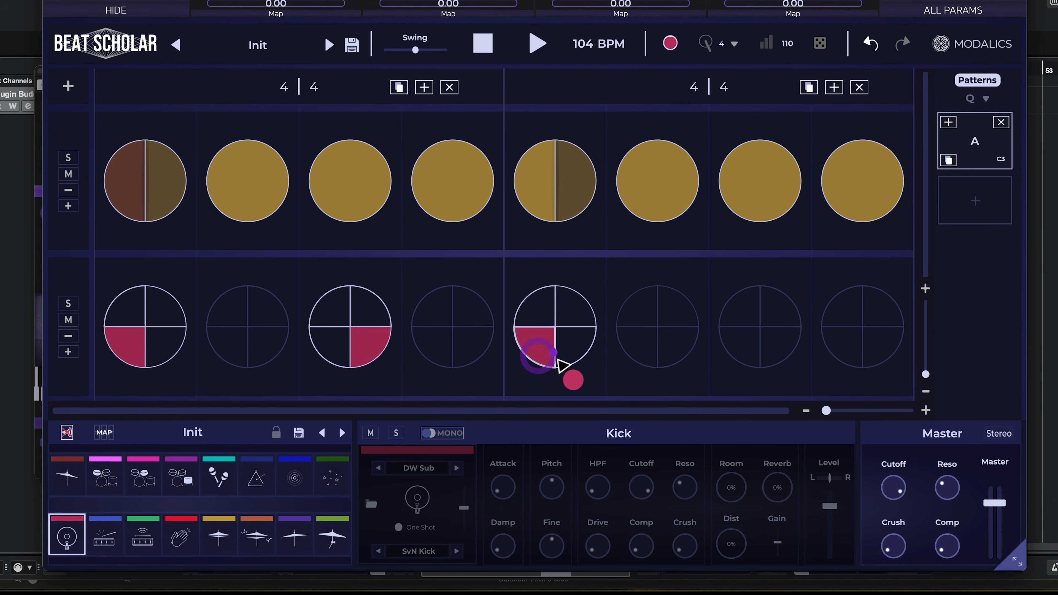
left_click(778, 347)
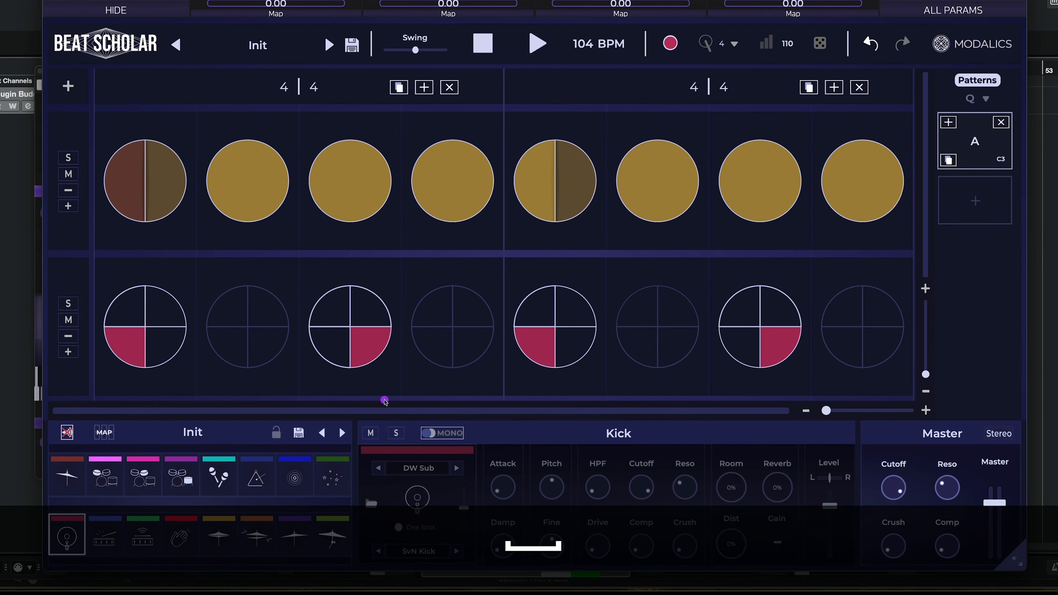
key("space")
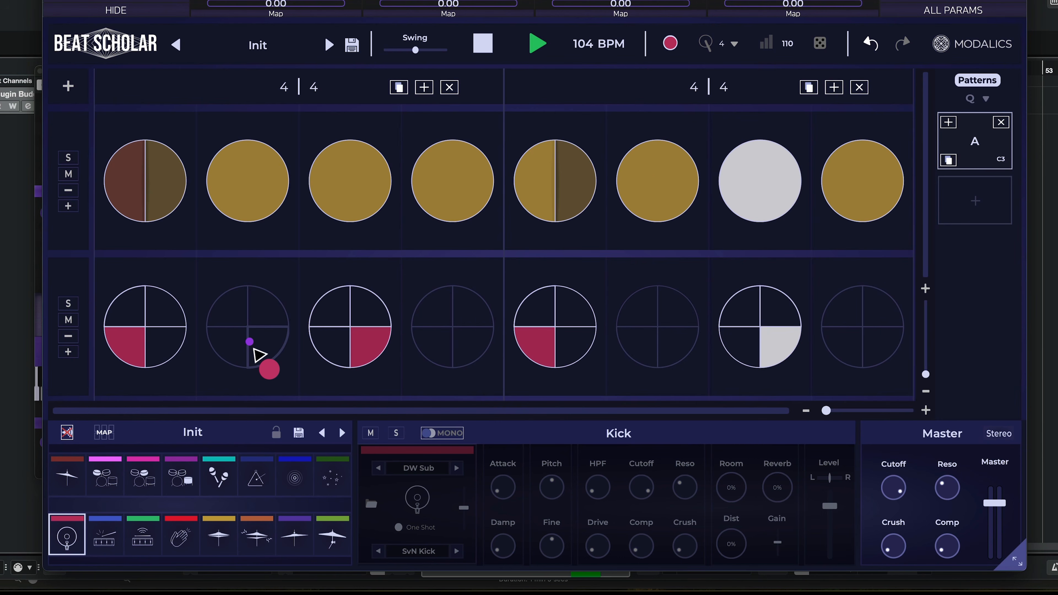
key("space")
Place snares on the first quarter of beats 2 and 4 in both bars, starting playback partway through.
key("s")
left_click(241, 357)
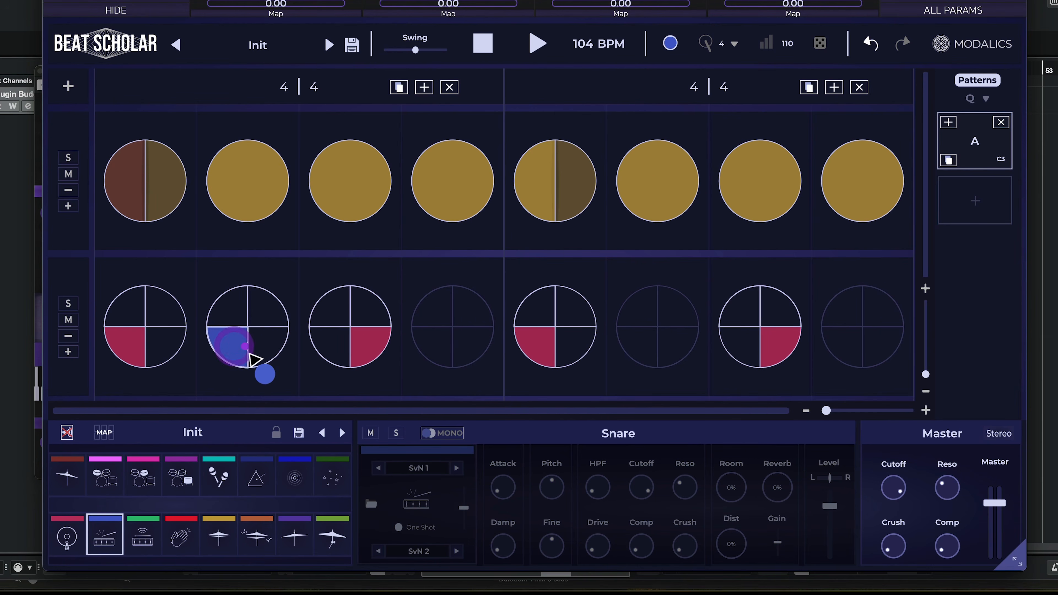
left_click(435, 358)
key("space")
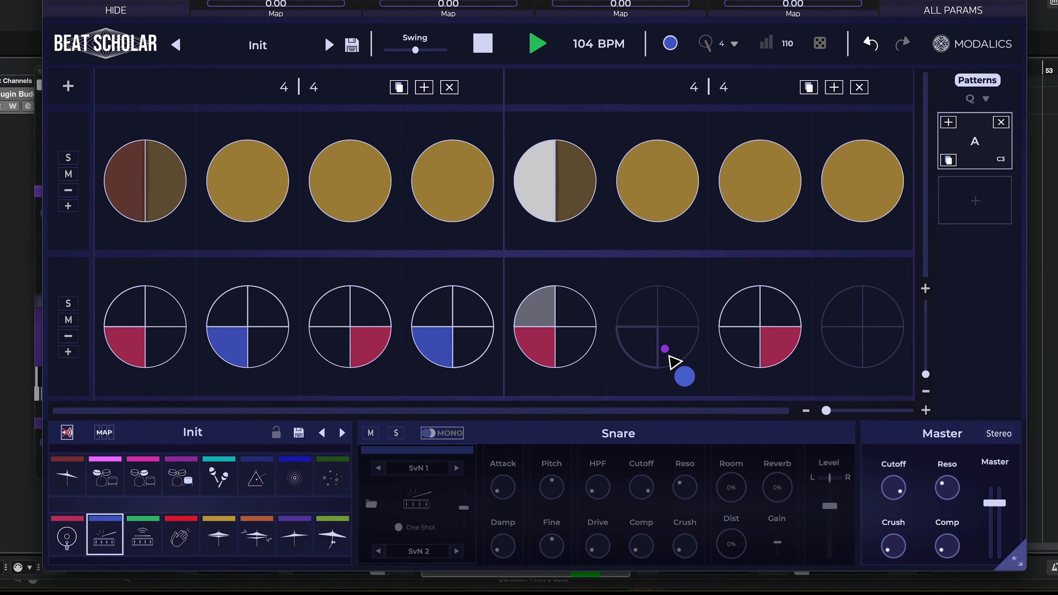
left_click(642, 351)
left_click(846, 356)
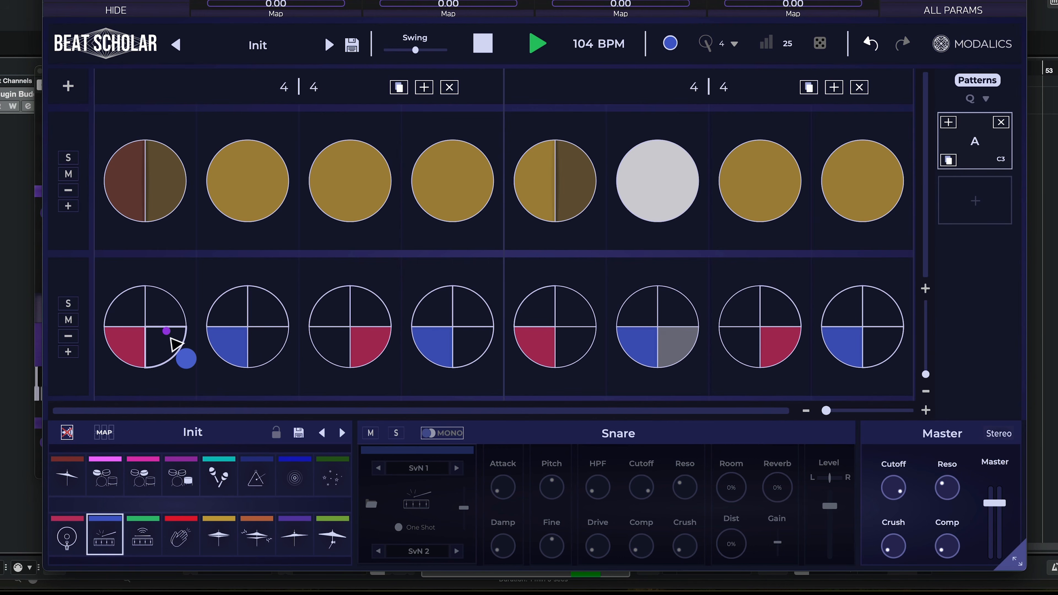
Stop playback, add snare ghost notes at velocity 25 on empty quarters of beats 1, 3 and 4 in both bars, and play the groove.
key("space")
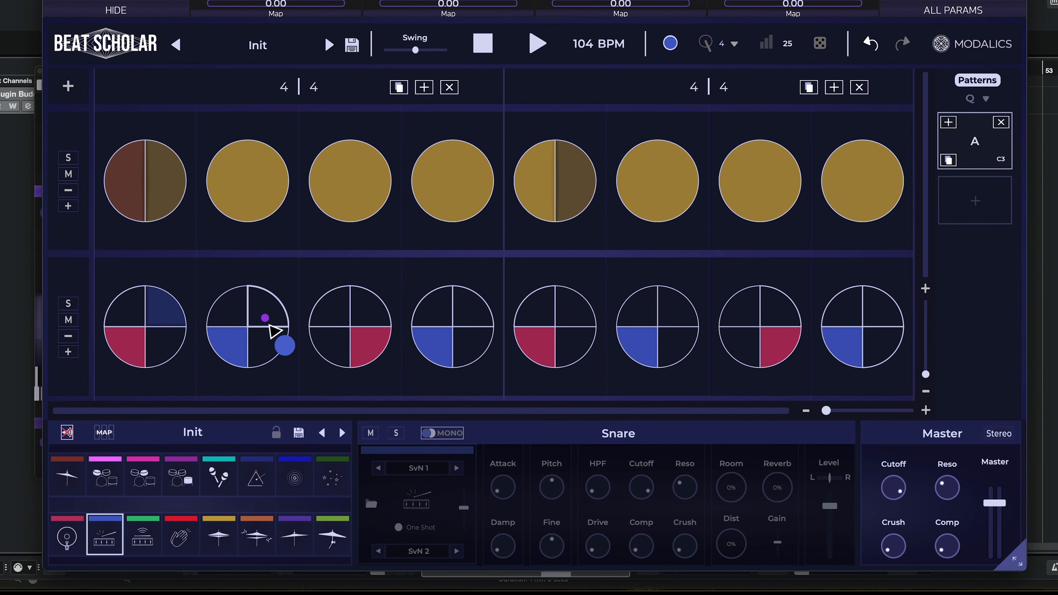
left_click(333, 318)
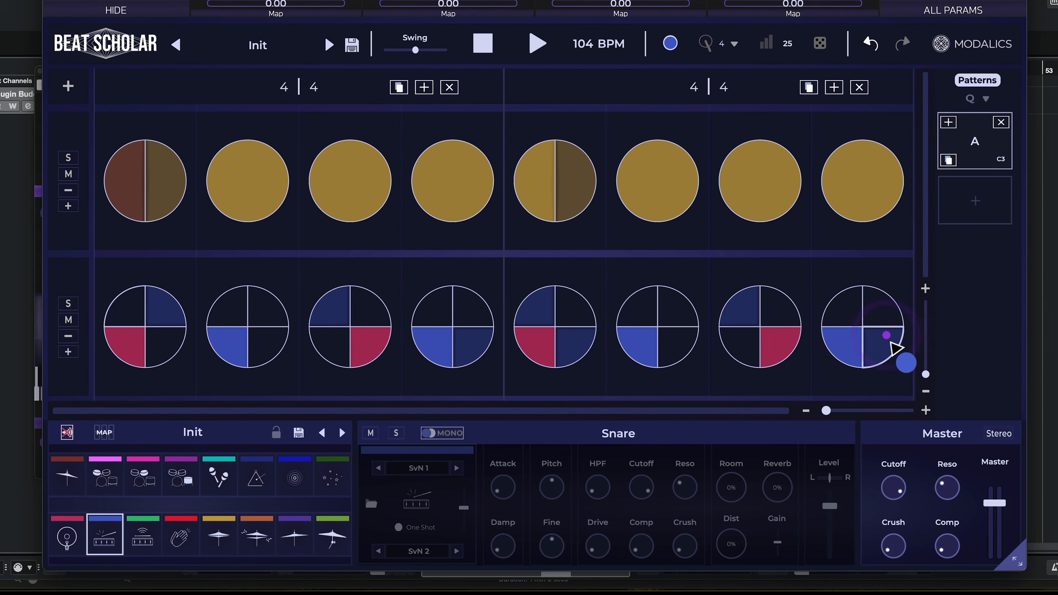
key("space")
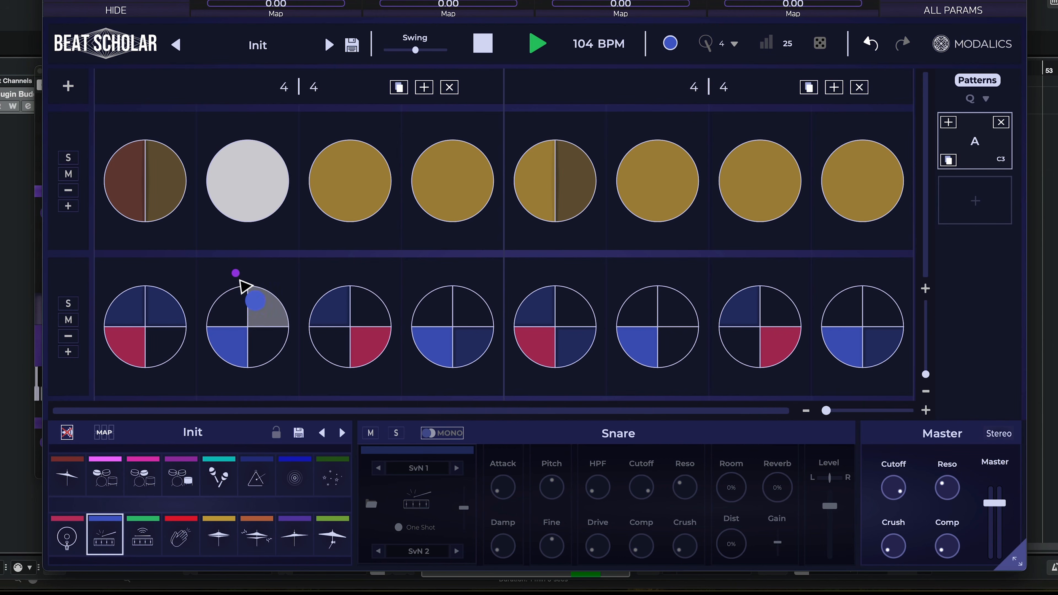
Add a kick on the fourth quarter of the first bar's beat 1, raise its velocity, and play the groove.
key("a")
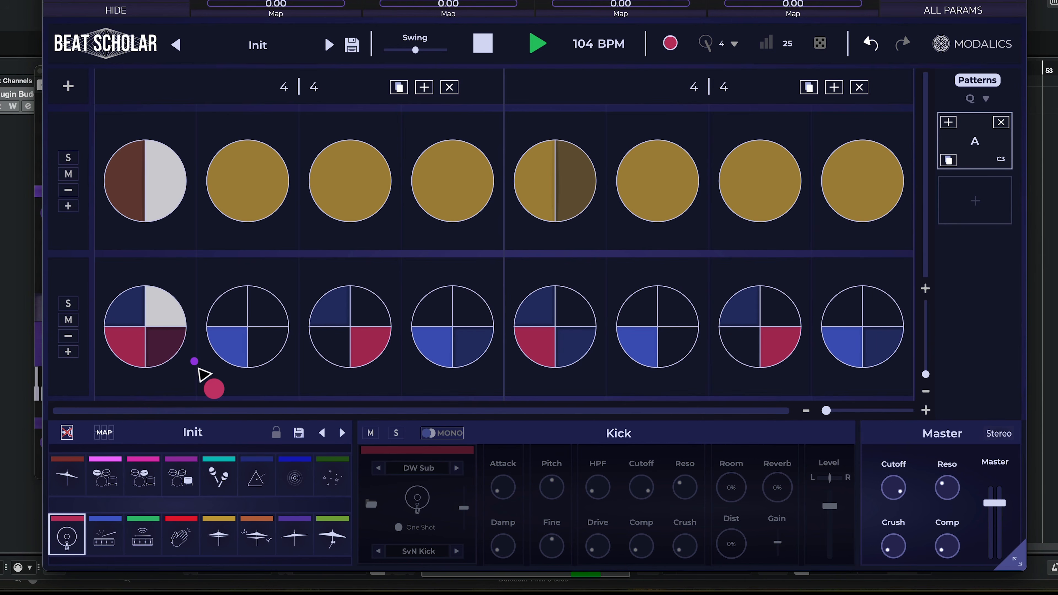
key("space")
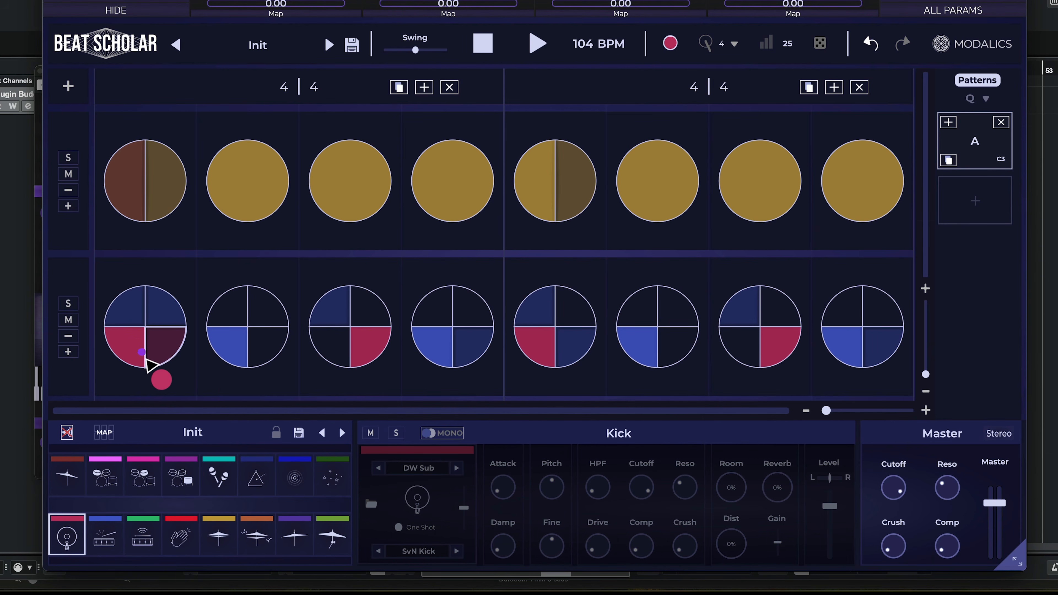
key("alt")
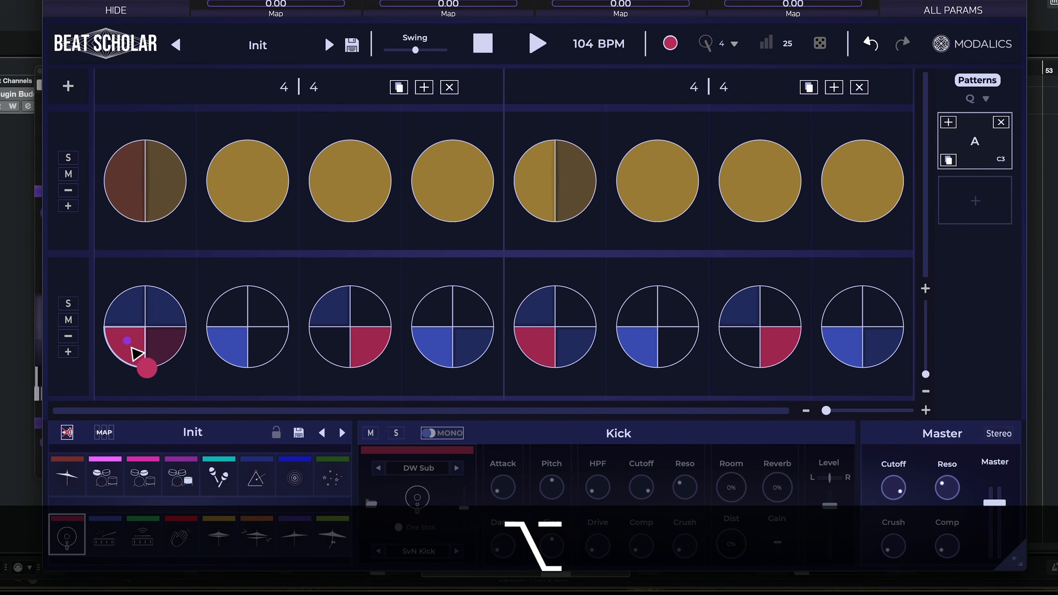
left_click_drag(135, 356, 135, 342)
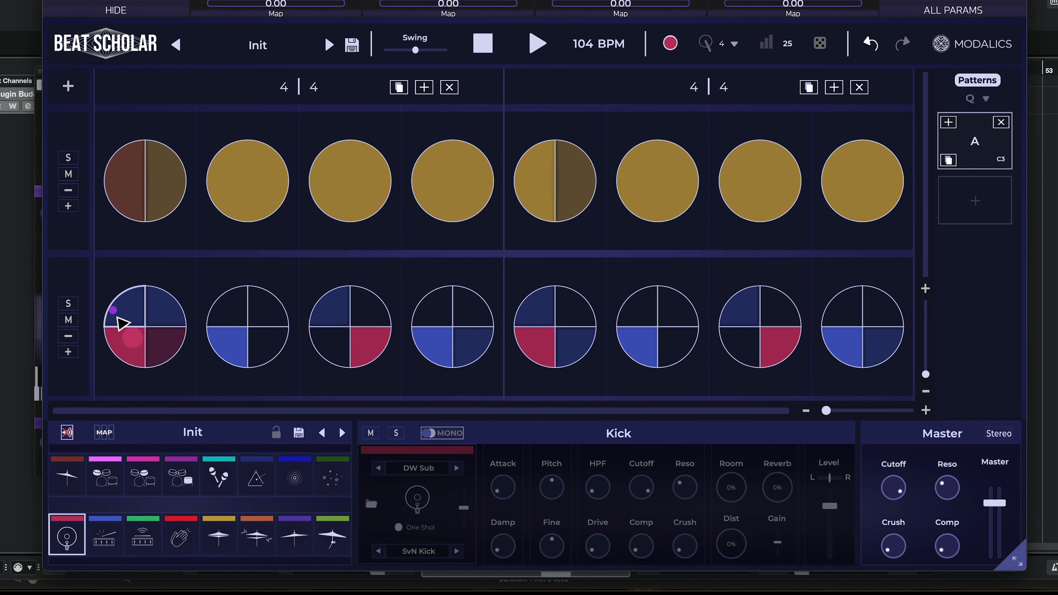
key("alt")
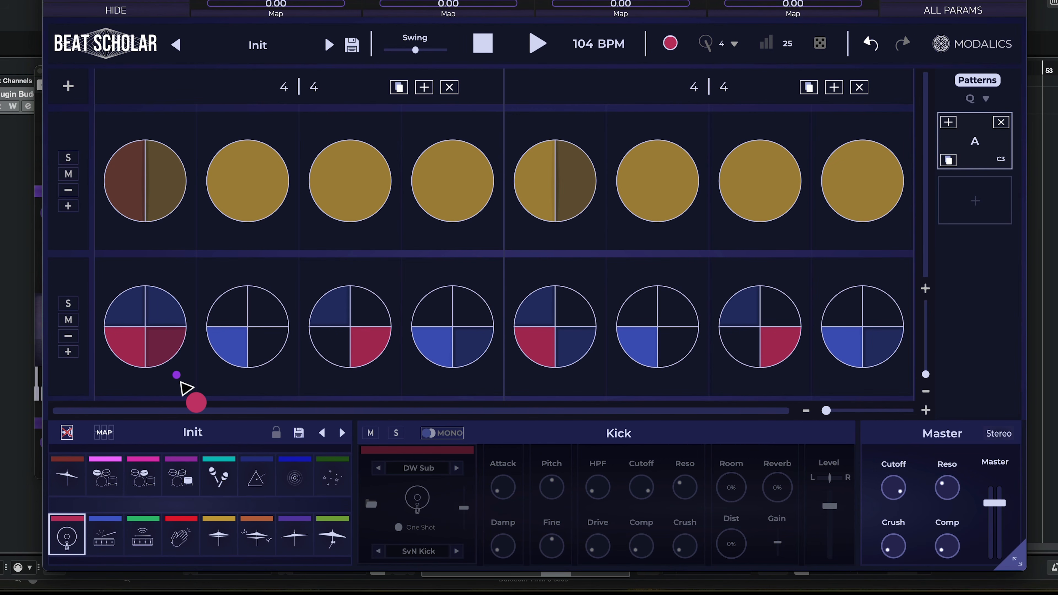
key("space")
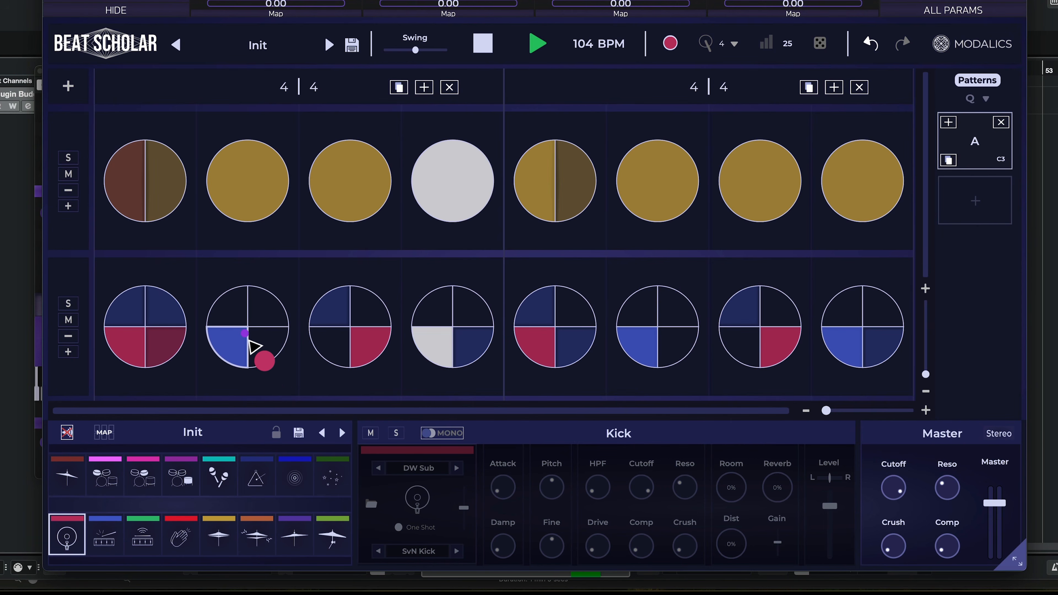
Fill the first bar's beat 2 with kicks on its second and fourth quarters and a snare ghost on its third, and audition it.
key("space")
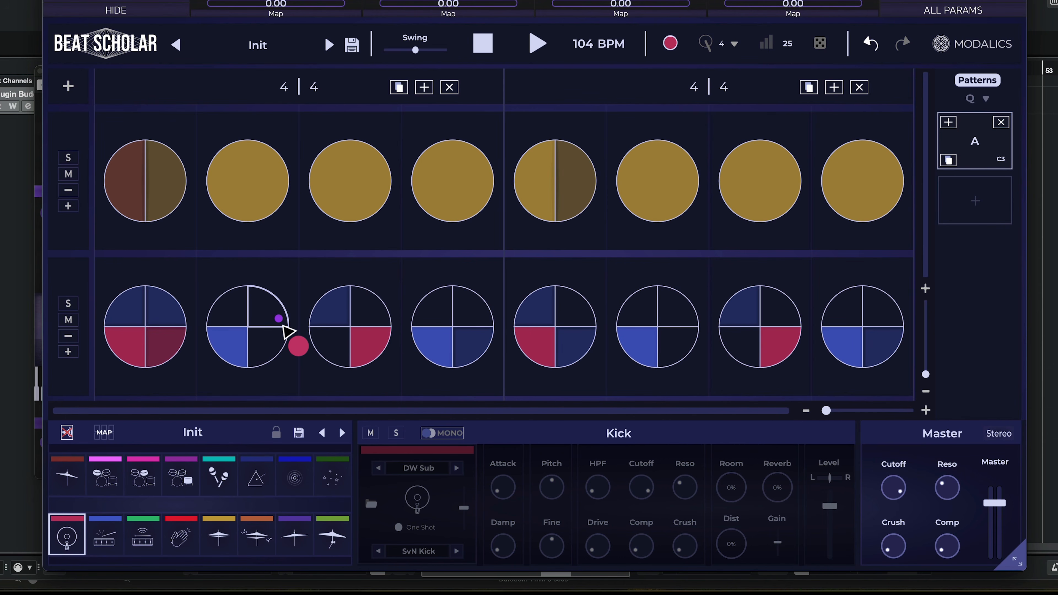
left_click(246, 317)
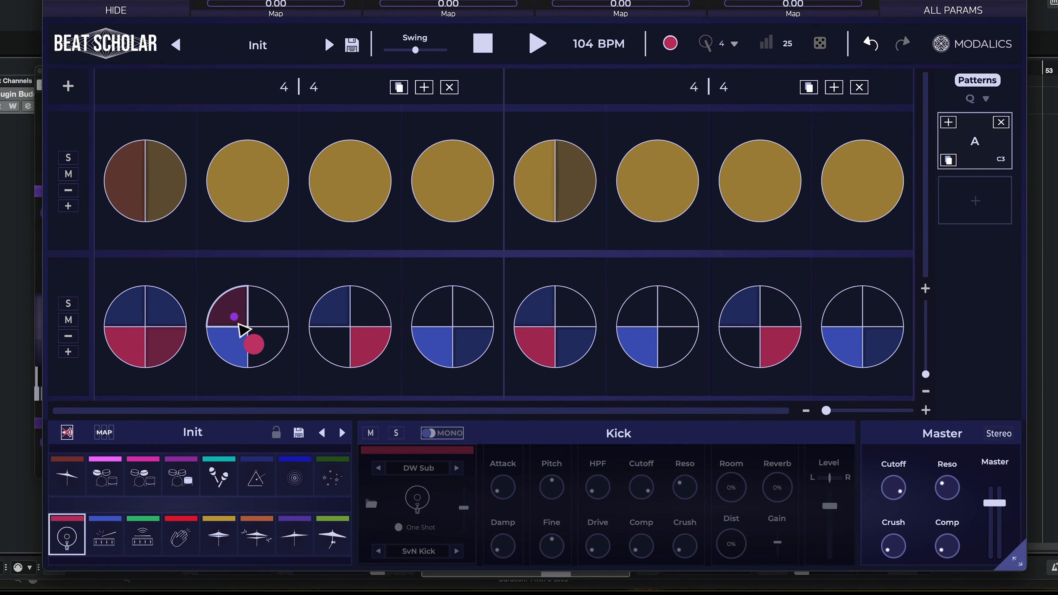
key("s")
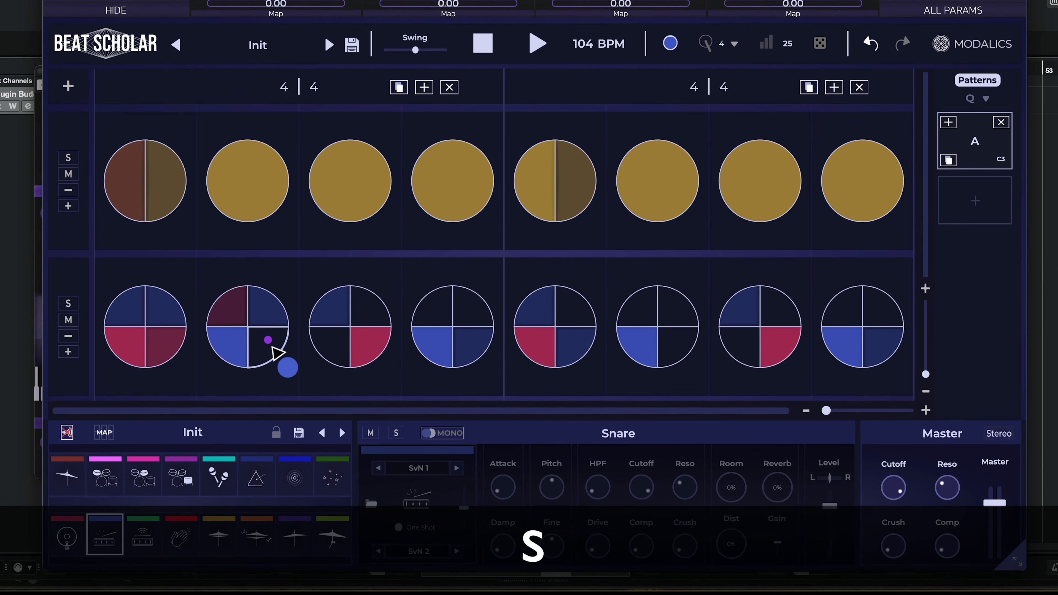
key("a")
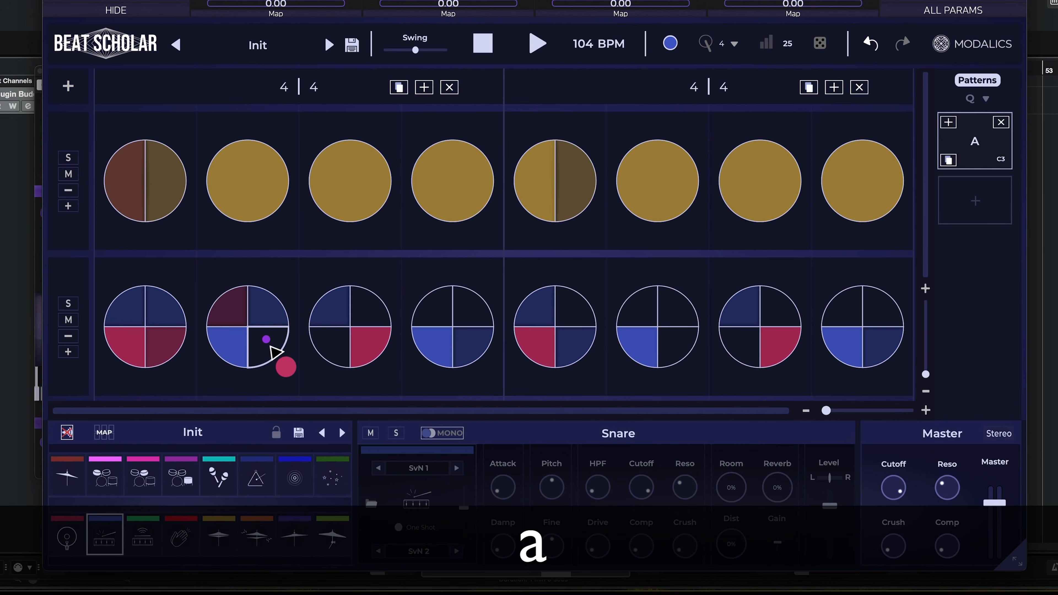
key("space")
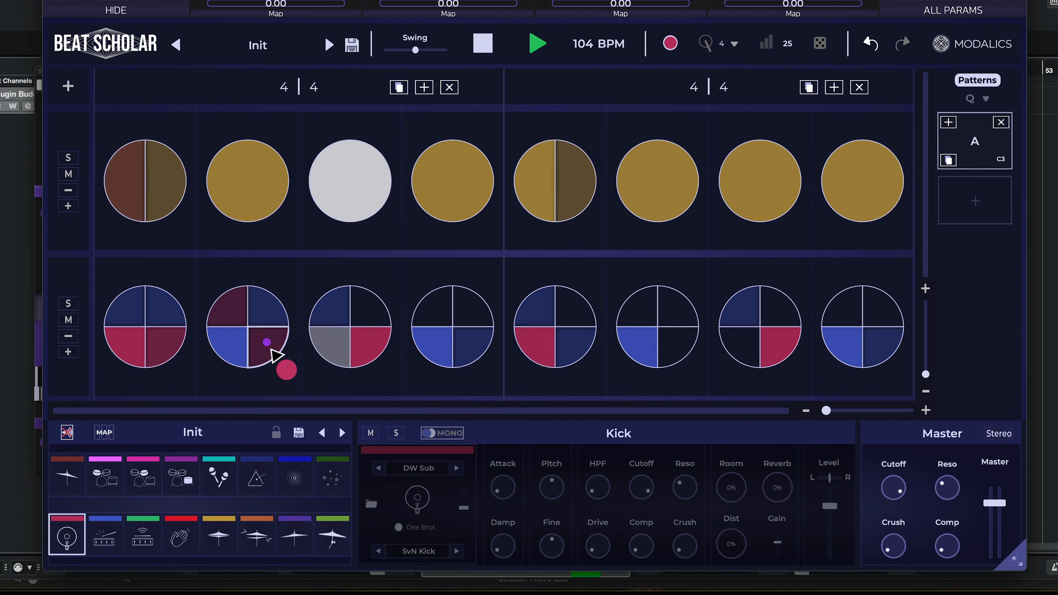
key("space")
Raise the velocities of the kicks on the second and fourth quarters of the first bar's beat 2, making the fourth loudest, and audition them.
key("alt")
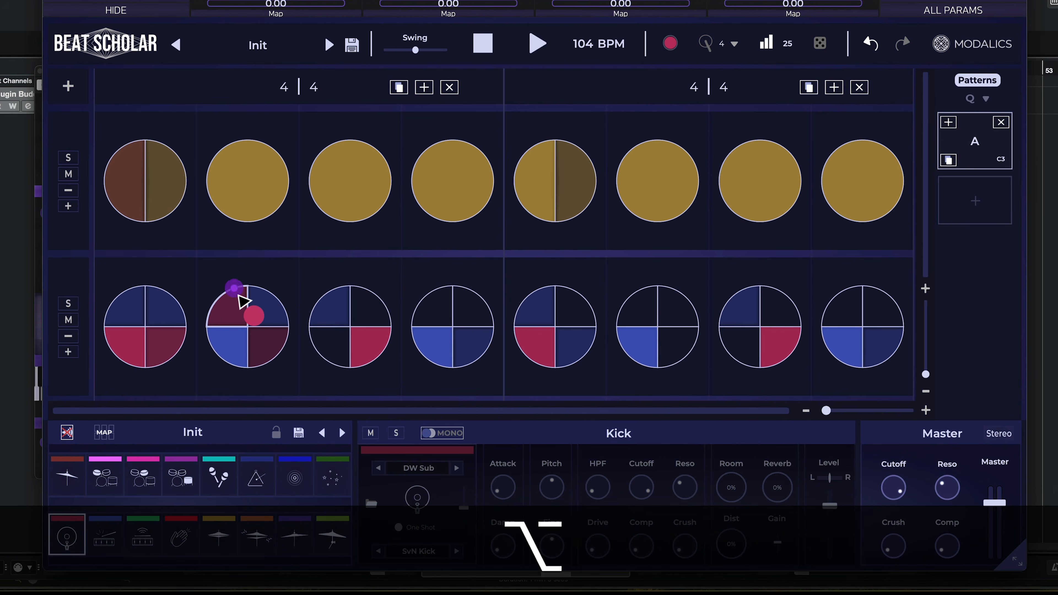
left_click_drag(275, 360, 283, 369)
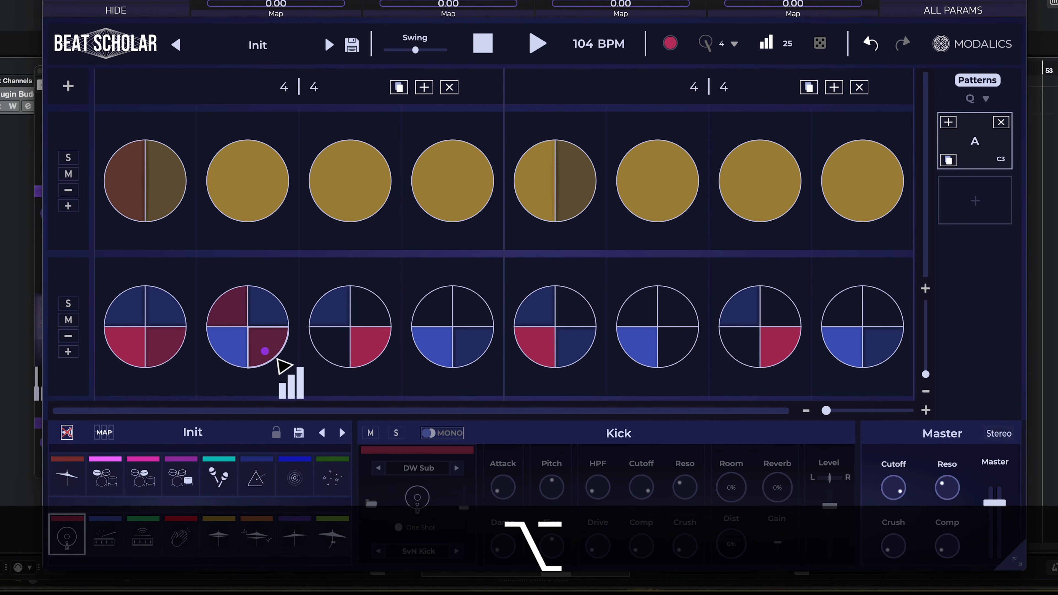
key("space")
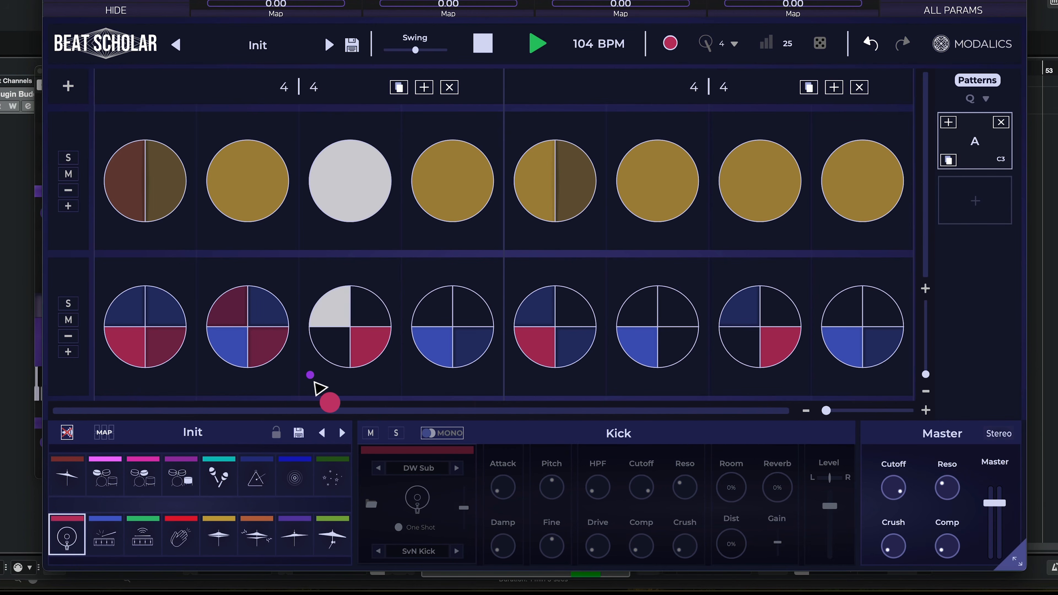
key("space")
key("alt")
left_click_drag(265, 345, 274, 291)
key("space")
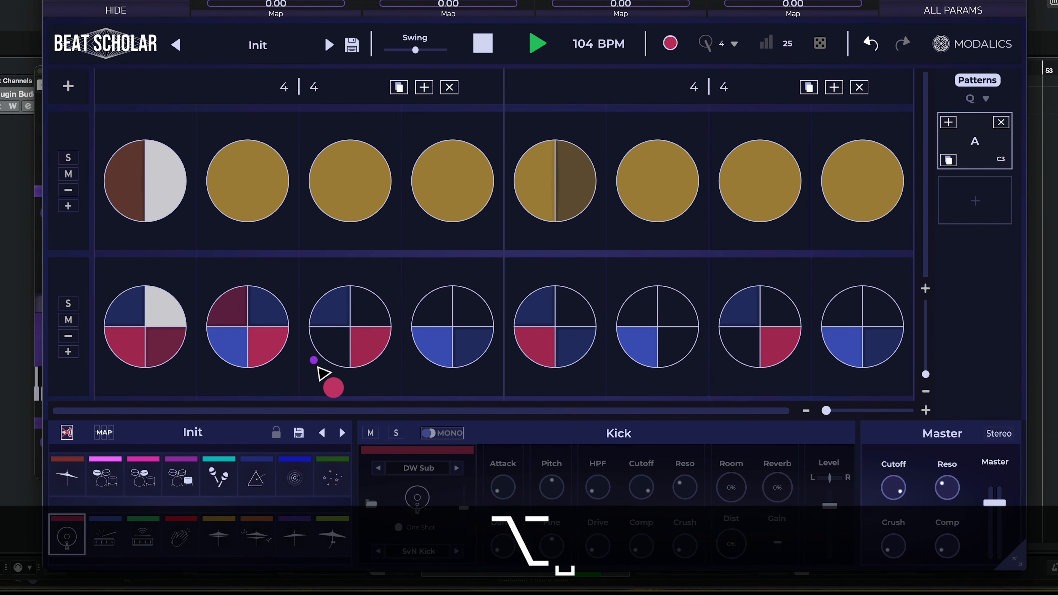
key("space")
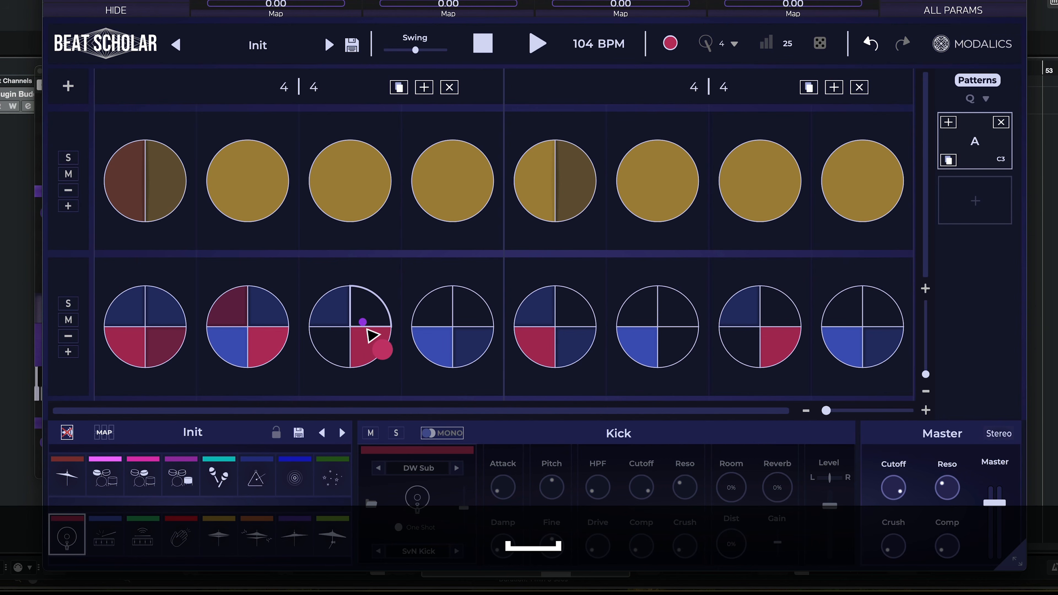
Add a snare ghost on the first quarter and a kick on the third quarter of the first bar's beat 3, and audition the groove.
key("s")
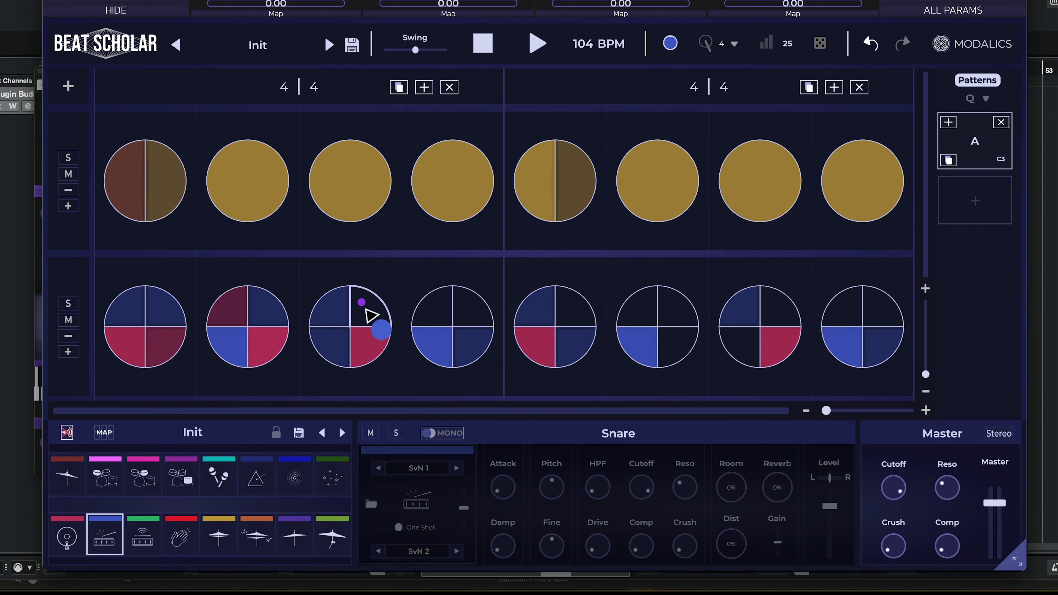
key("a")
key("space")
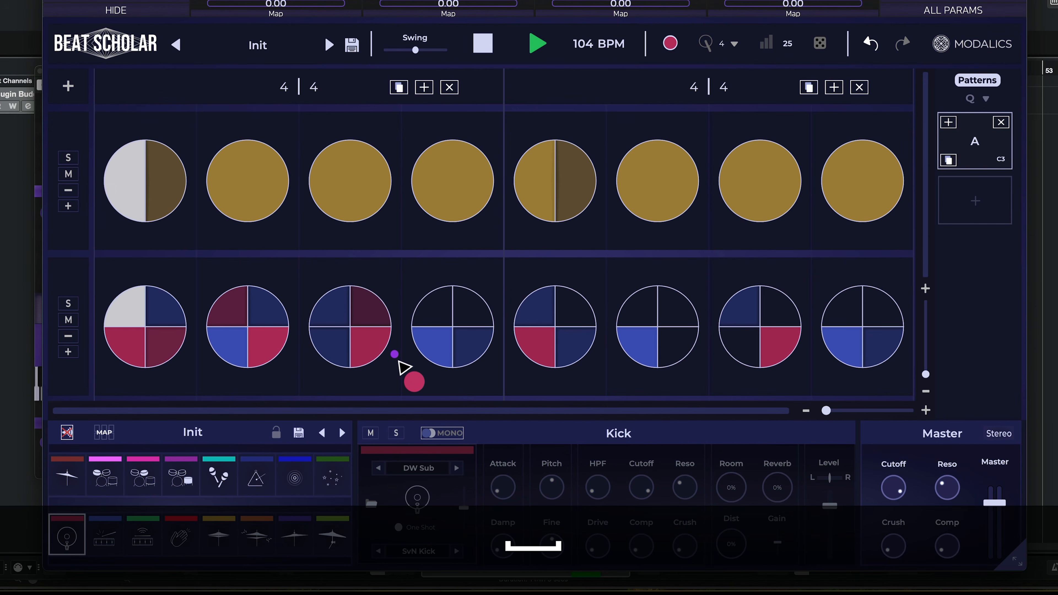
key("space")
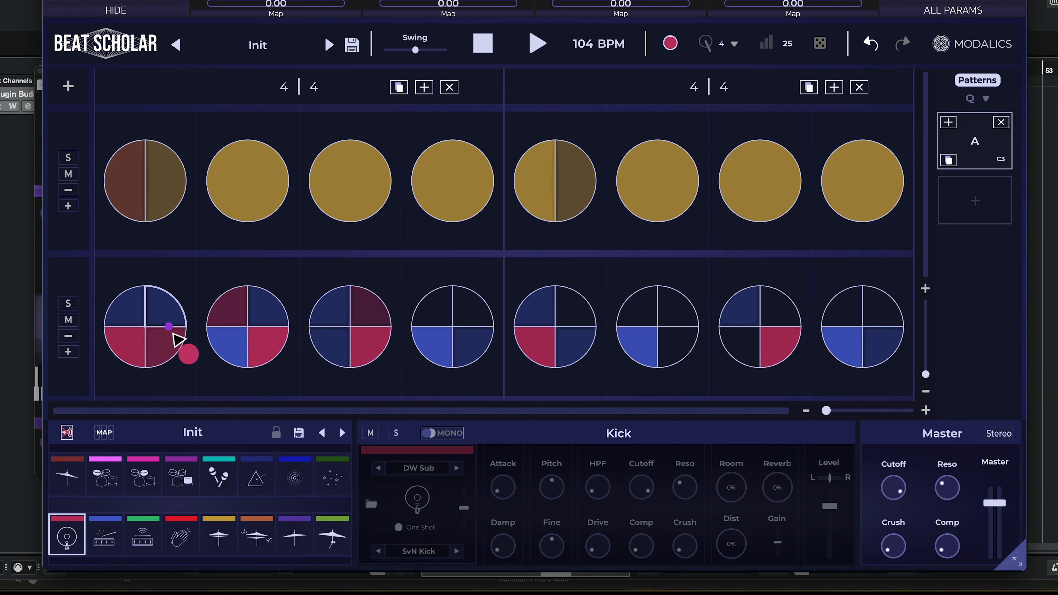
Fill the first bar's beat 4 with a kick on quarter 2, a snare ghost on quarter 3 and a raised-velocity kick on quarter 4.
key("a")
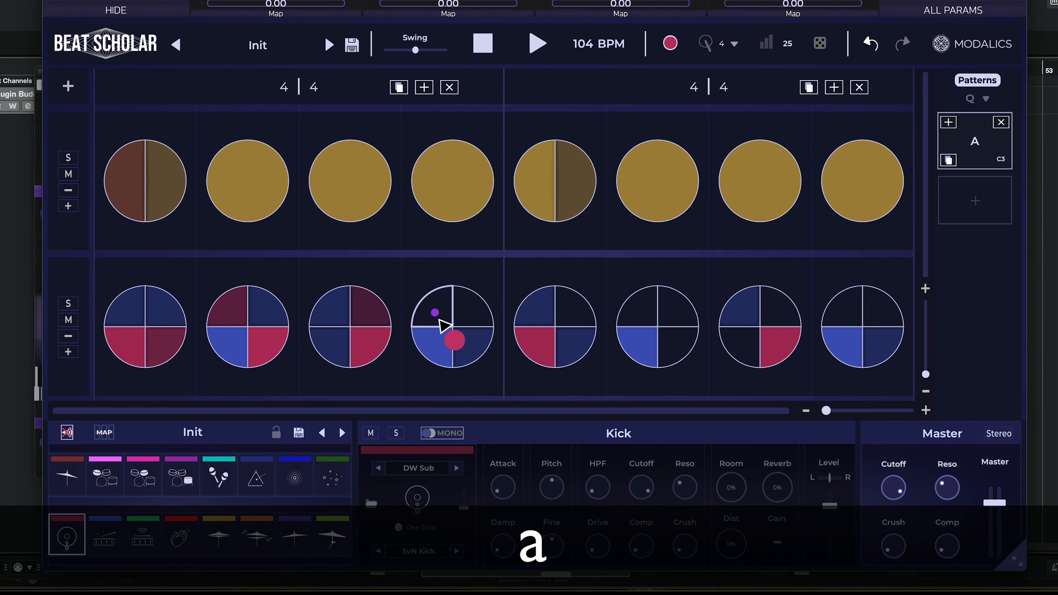
key("s")
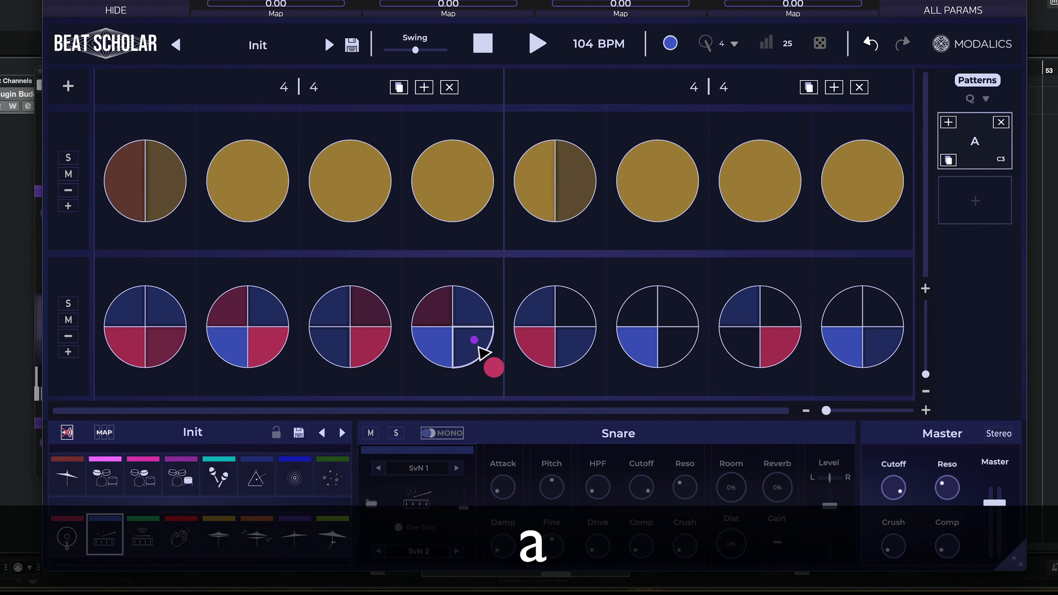
key("a")
left_click(478, 349)
left_click_drag(478, 352, 477, 277)
key("space")
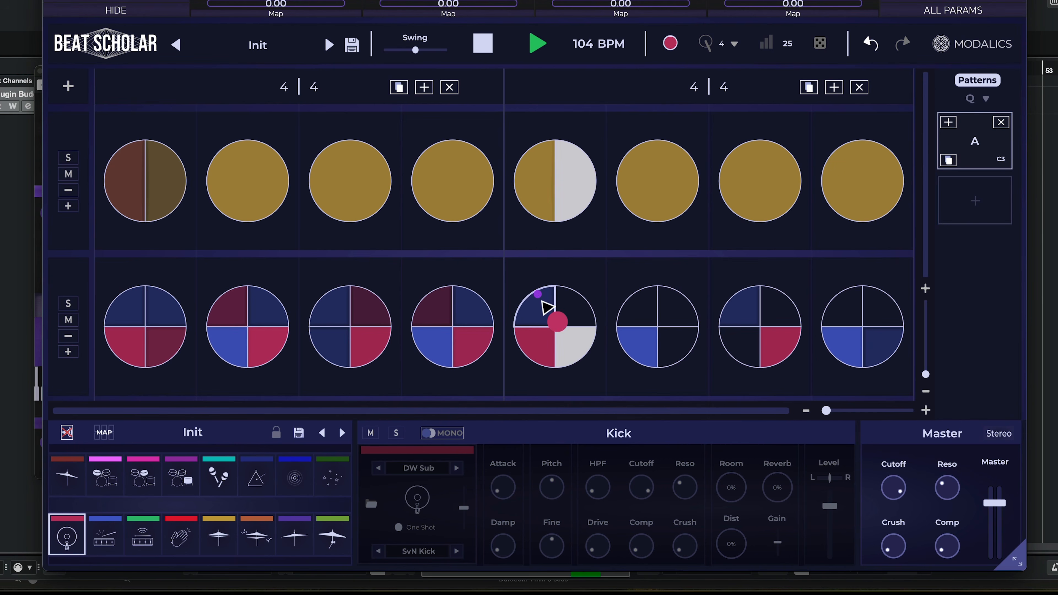
During playback, add a snare on the third quarter of the second bar's beat 1 and raise its velocity to a full accent.
key("s")
left_click(577, 320)
left_click_drag(577, 320, 599, 168)
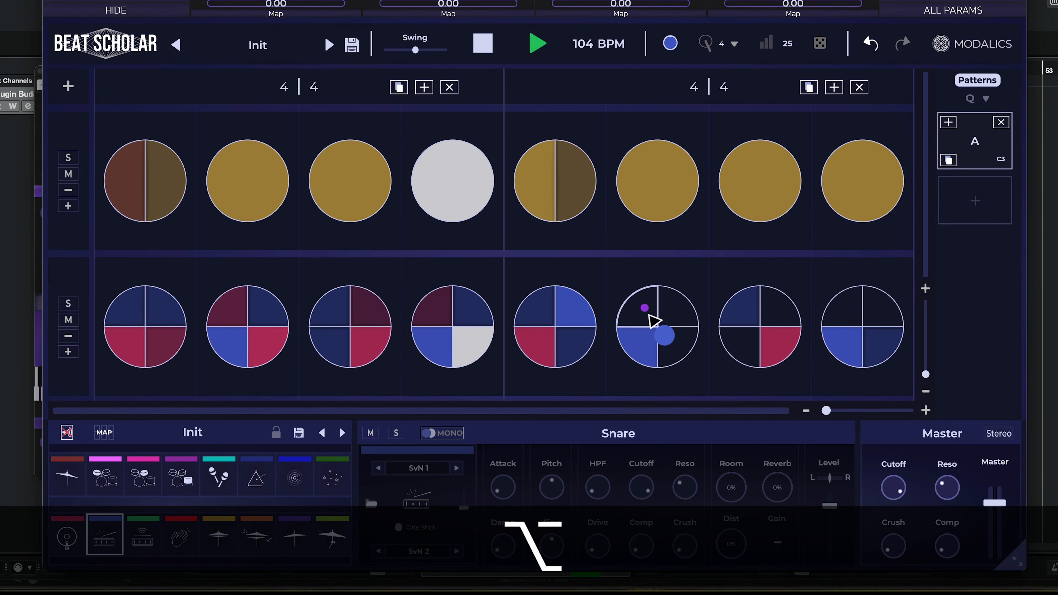
Replace the snare on the first quarter of the second bar's beat 2 with a kick and raise its velocity.
left_click(648, 347)
key("a")
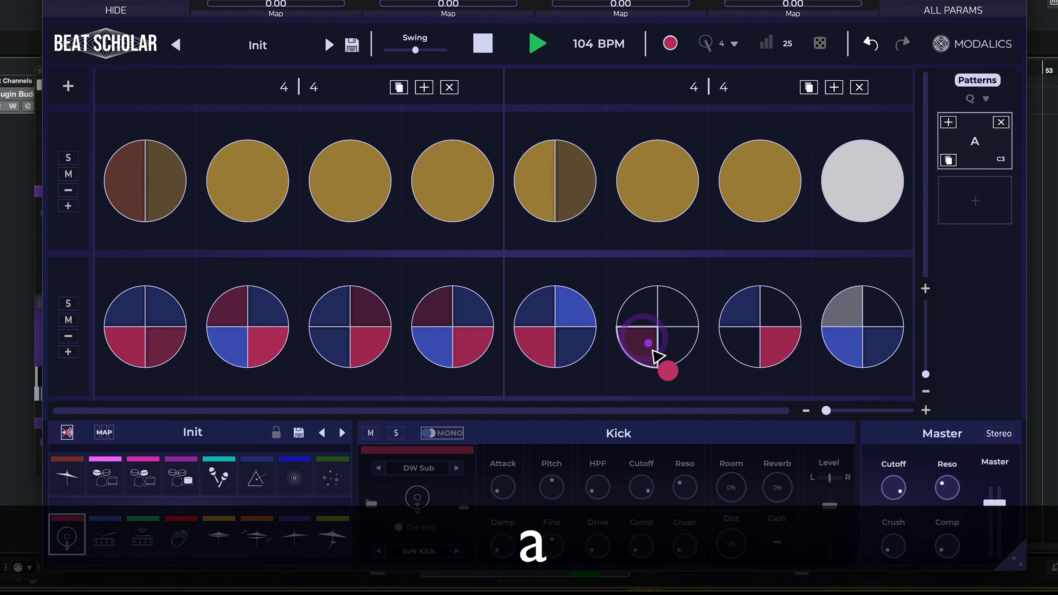
left_click_drag(642, 336, 643, 302)
Add snare ghost notes on the second, third and fourth quarters of the second bar's beat 2.
key("s")
left_click(649, 307)
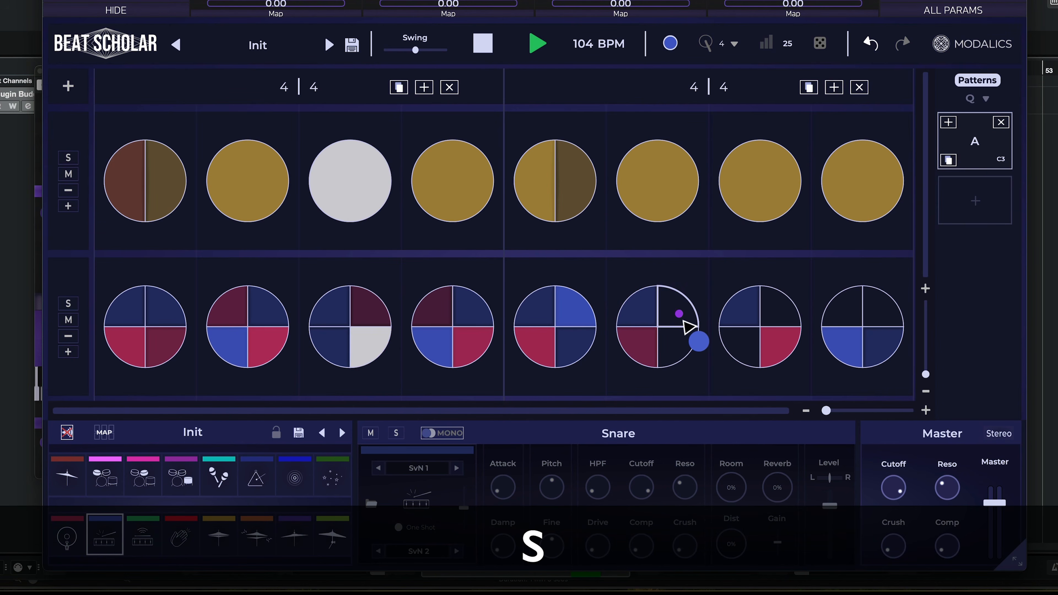
left_click(679, 313)
left_click(675, 343)
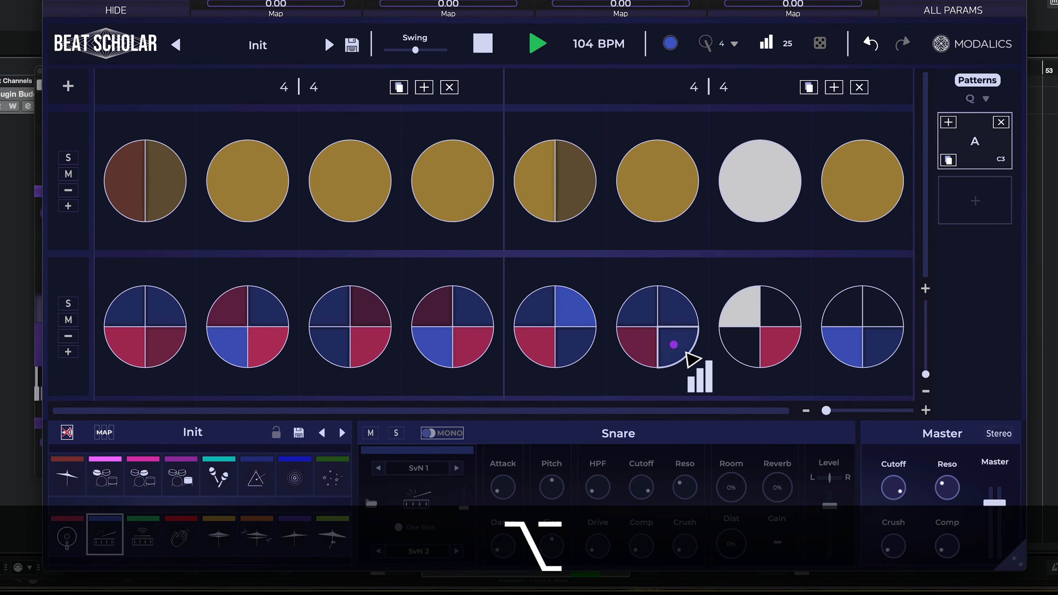
Add a snare on the first quarter of the second bar's beat 3 and raise its velocity.
left_click_drag(683, 351, 688, 298)
left_click(755, 352)
left_click_drag(755, 351, 759, 306)
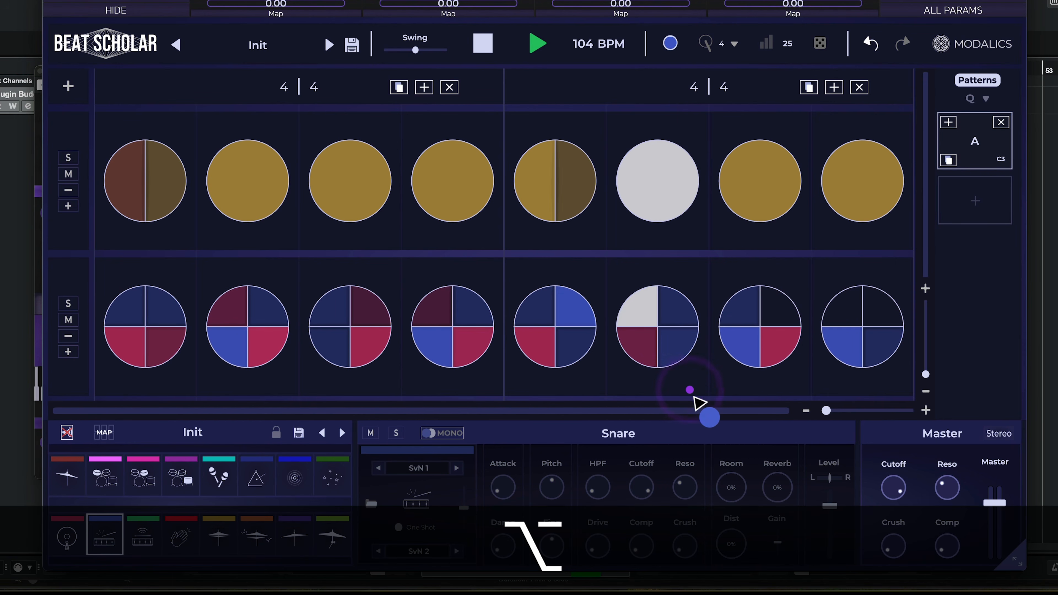
Replace the snare ghosts on the third and fourth quarters of the second bar's beat 2 with kicks, raising the fourth's velocity.
key("a")
left_click(685, 319)
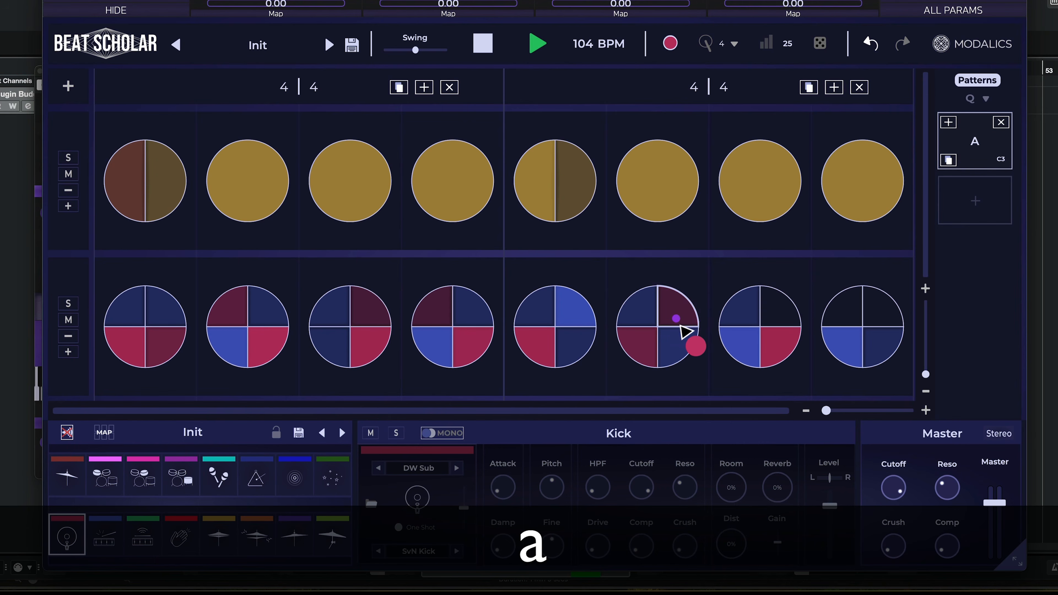
left_click(679, 352)
key("alt")
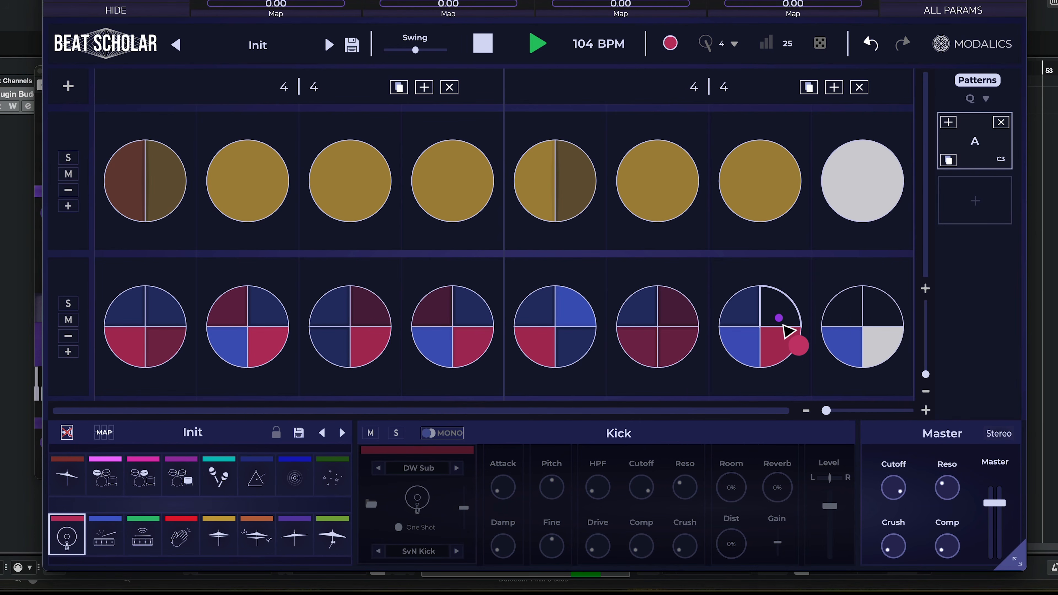
In the second bar's beat 3, add a snare ghost on the third quarter and a slightly raised kick on the second.
key("s")
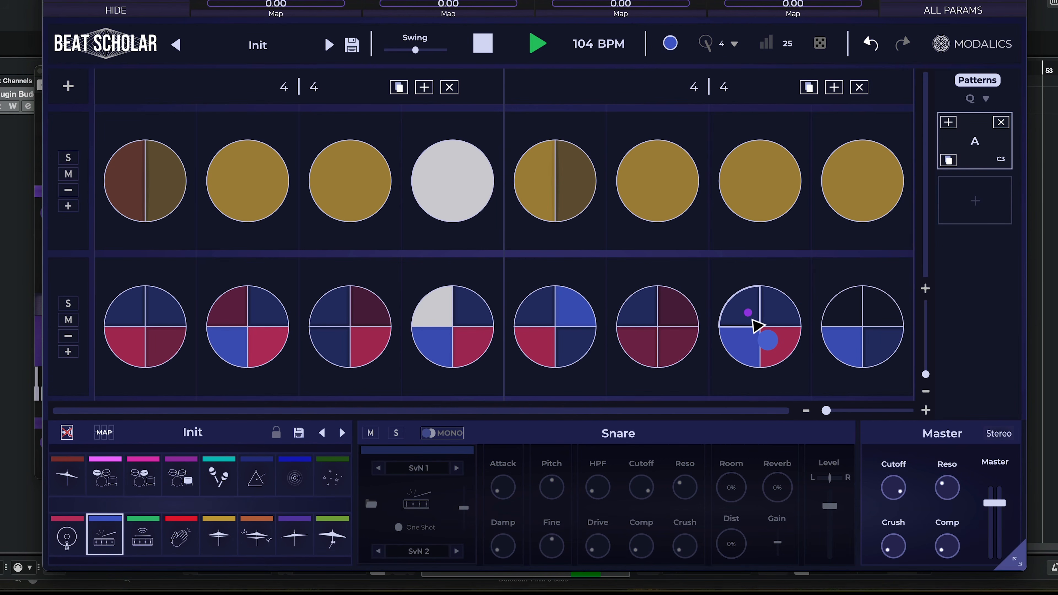
key("s")
key("a")
left_click(754, 320)
key("alt+a")
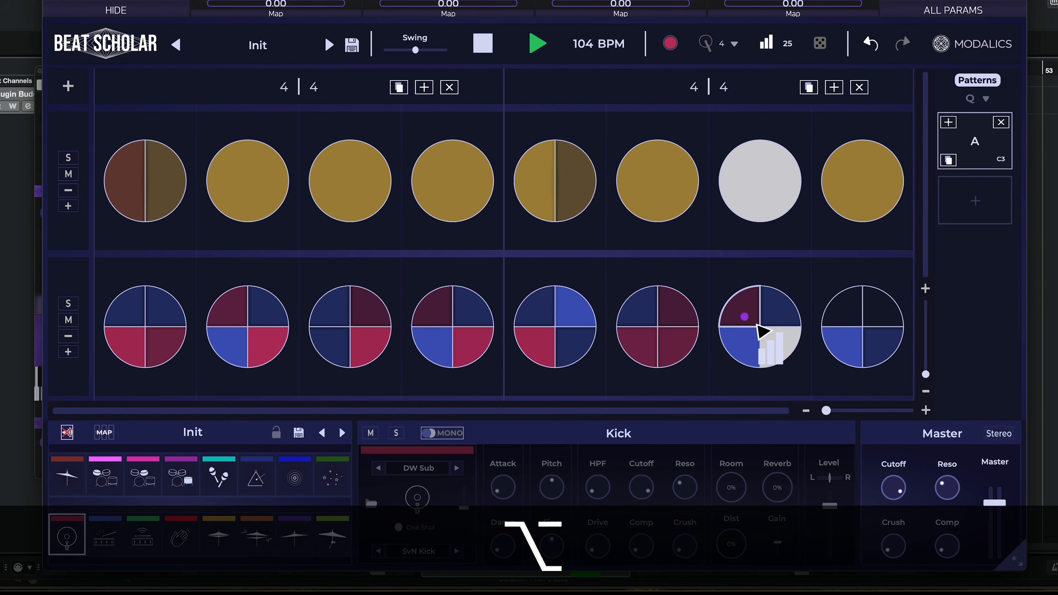
left_click_drag(756, 325, 757, 319)
Place a snare ghost on the second quarter of the second bar's beat 4 and replace it with a soft kick.
key("s")
left_click(858, 308)
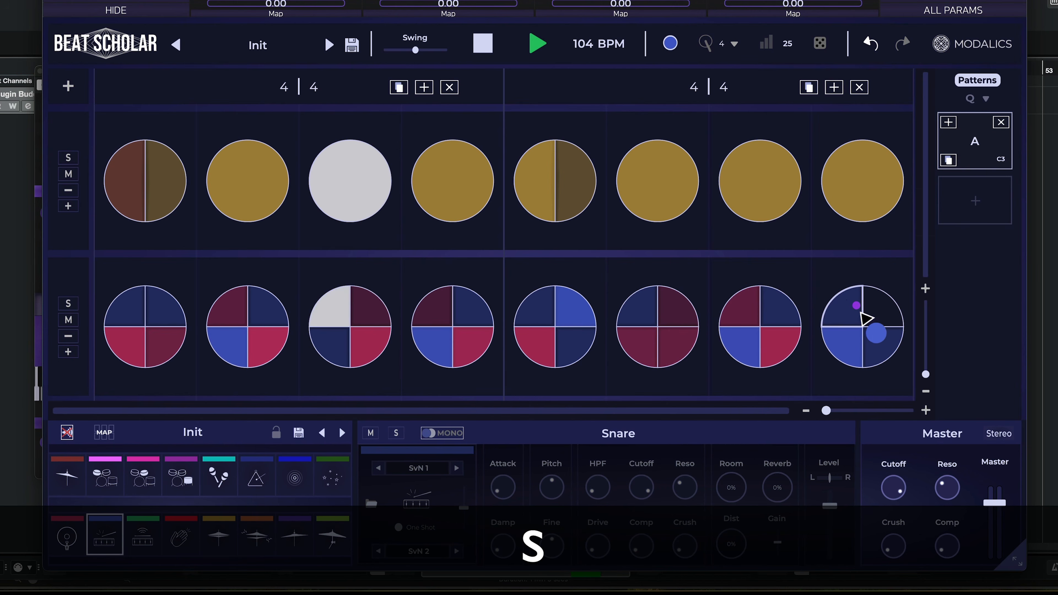
key("a")
left_click(853, 310)
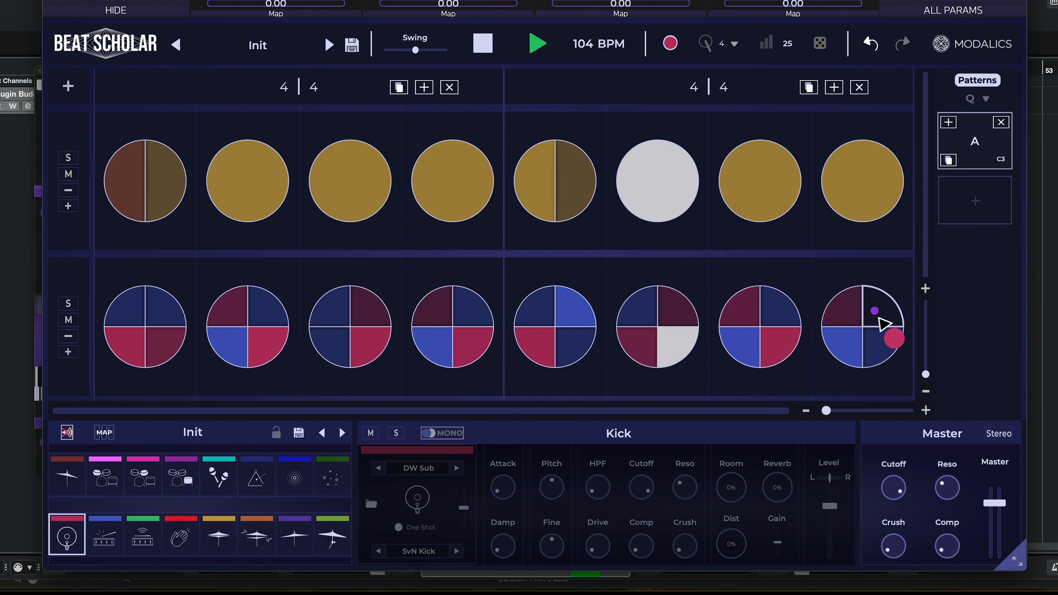
Add a snare on the third quarter of the second bar's beat 4 and raise the third- and fourth-quarter snares to full accents.
key("a")
key("a")
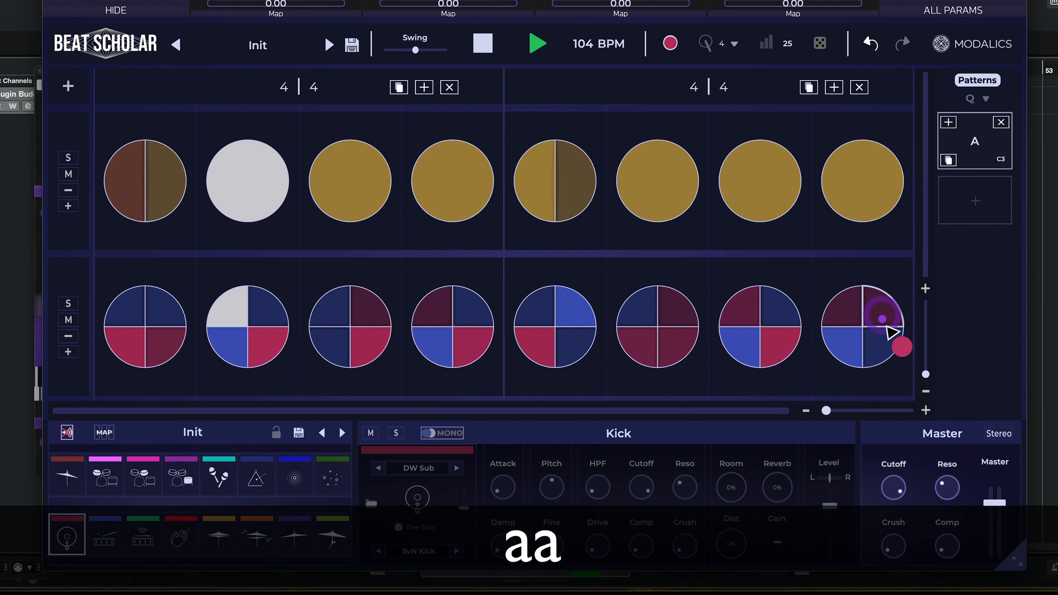
key("s")
left_click(883, 319)
left_click_drag(879, 316, 878, 211)
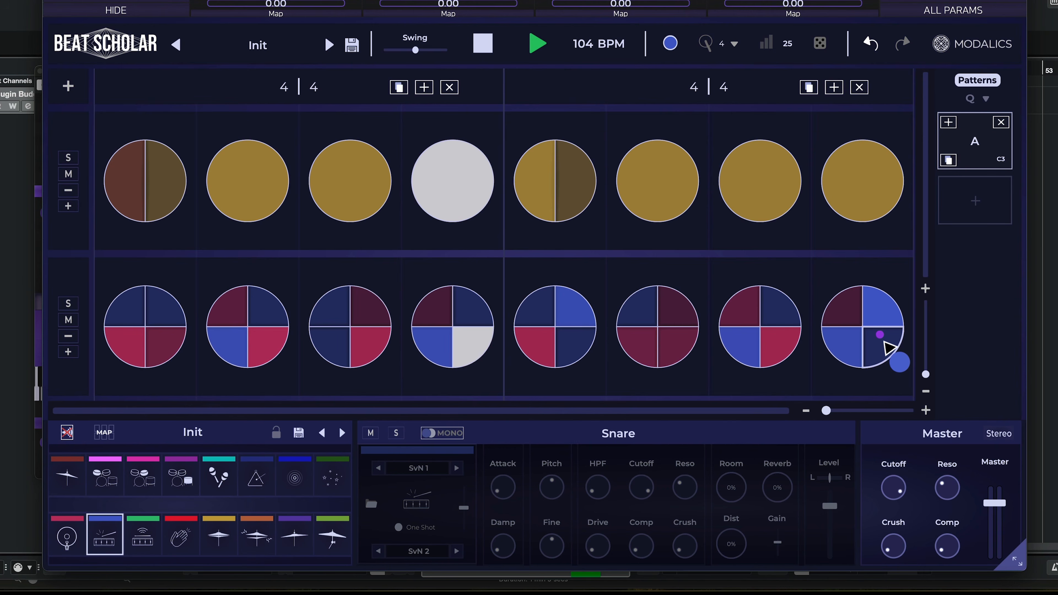
key("s")
left_click_drag(891, 339, 891, 125)
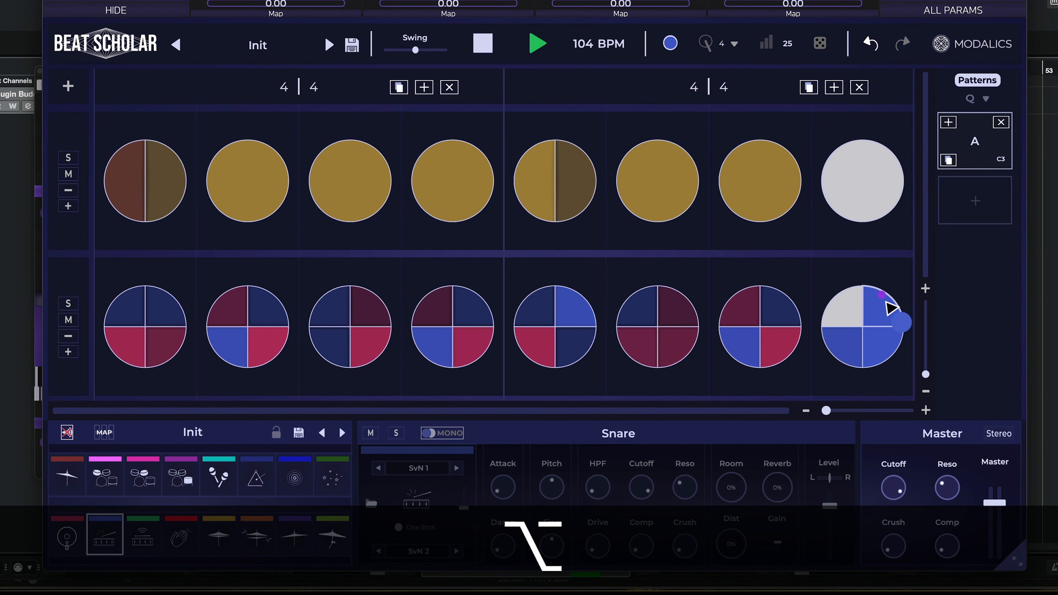